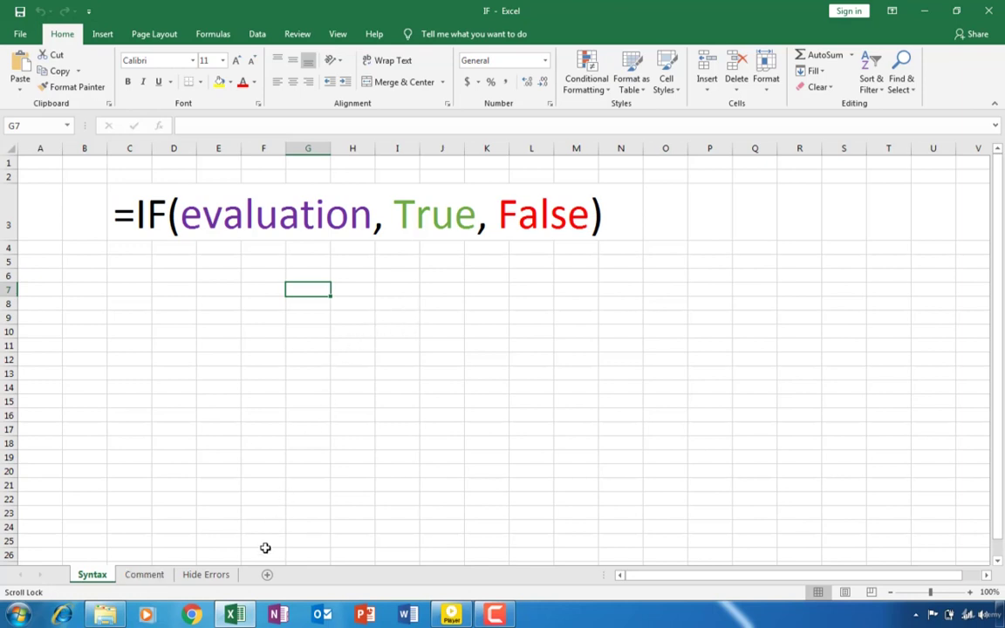
On the Comment sheet, start an IF formula in C2 that tests whether the age in B2 is greater than 40.
click(166, 575)
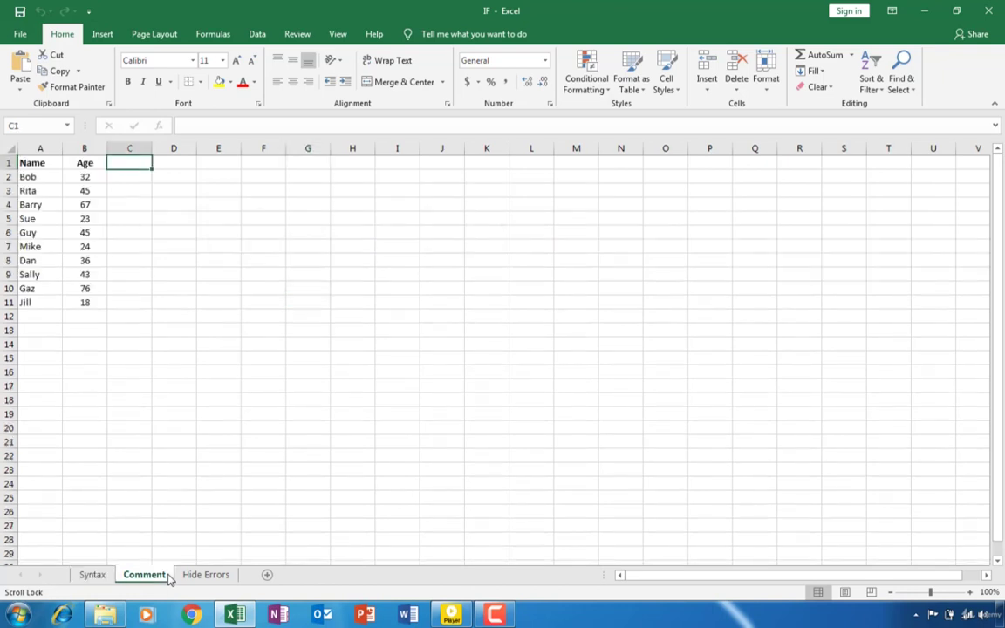
click(133, 179)
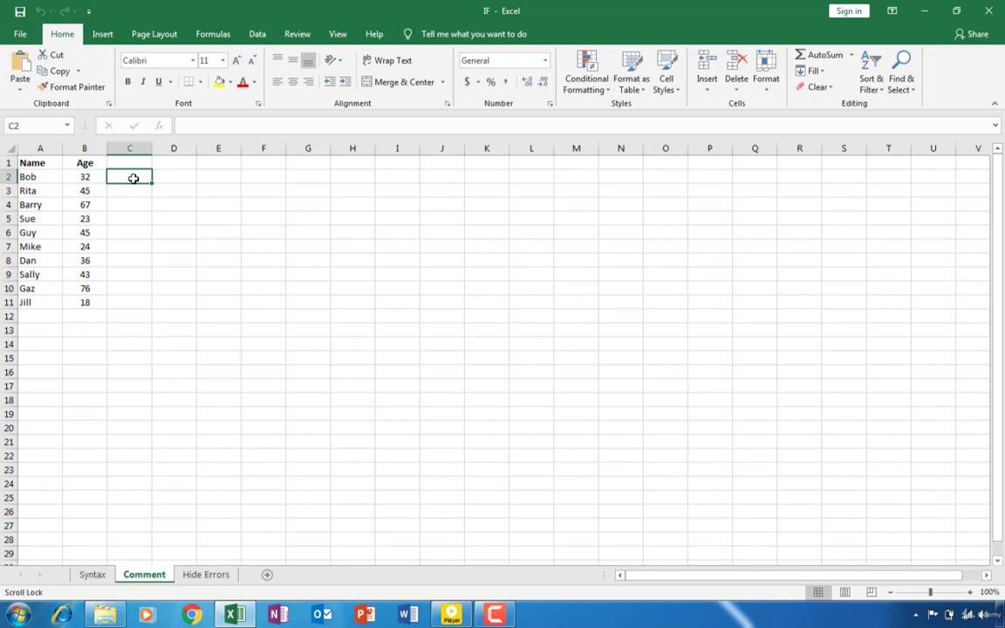
text(=)
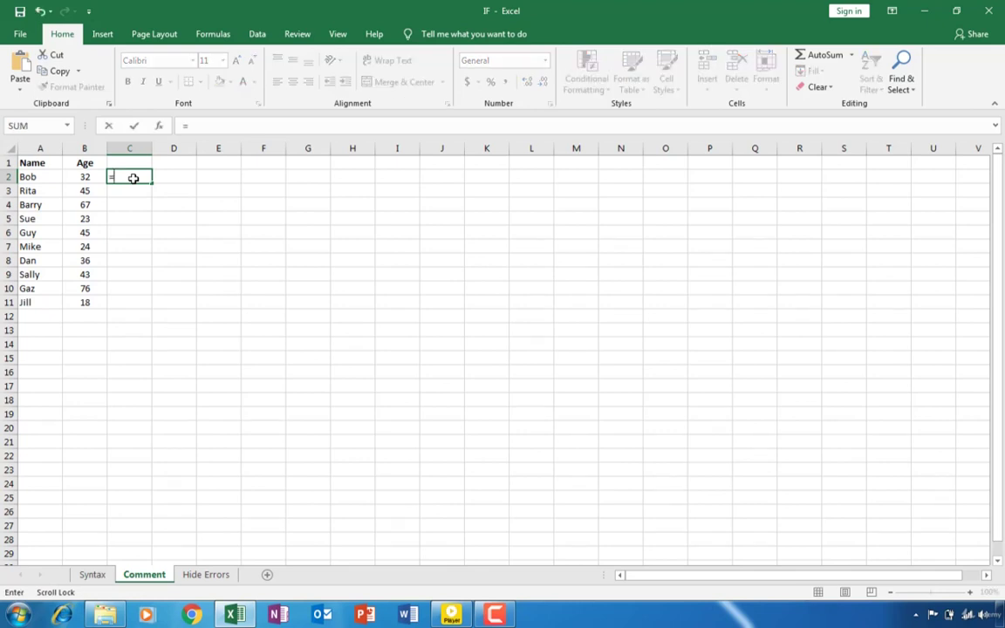
text(if)
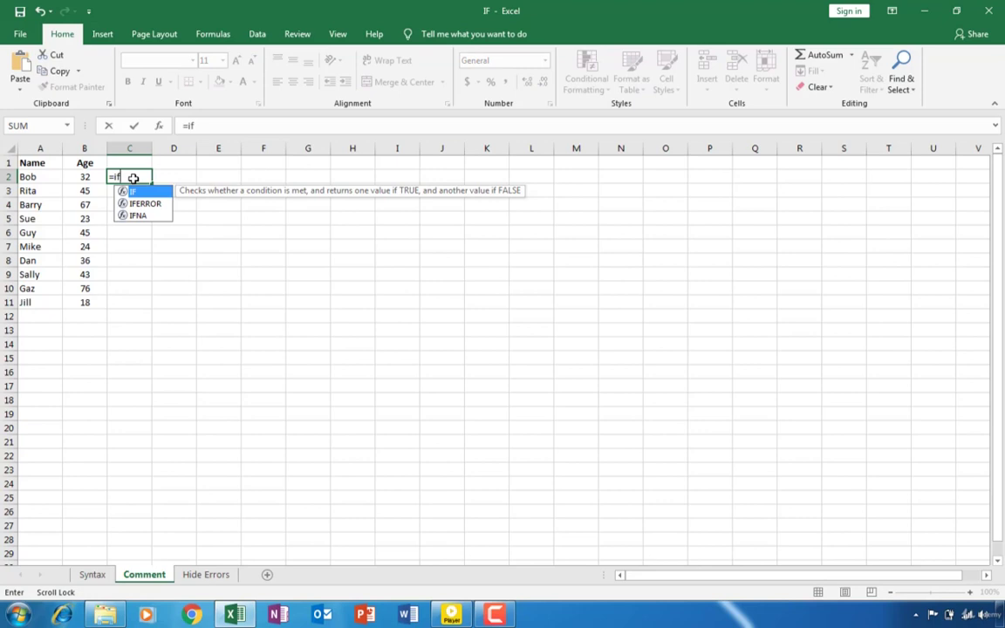
text(()
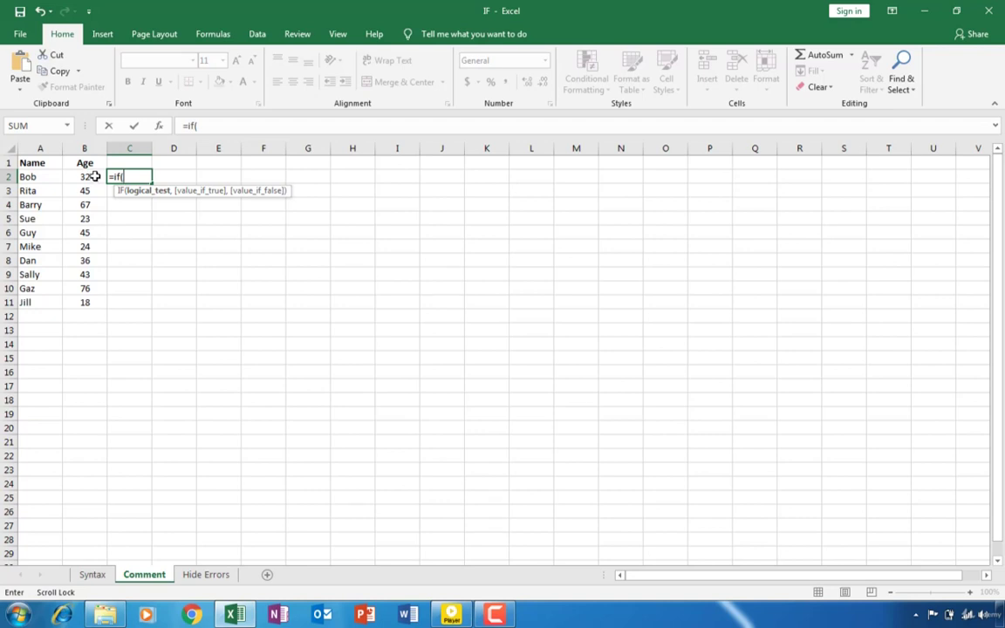
click(95, 176)
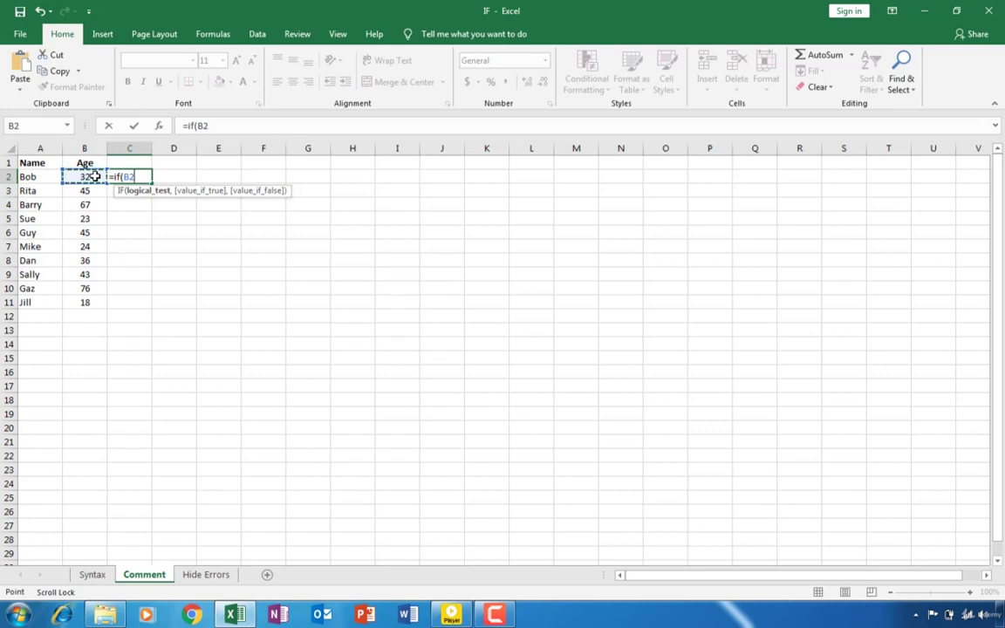
text(>40,)
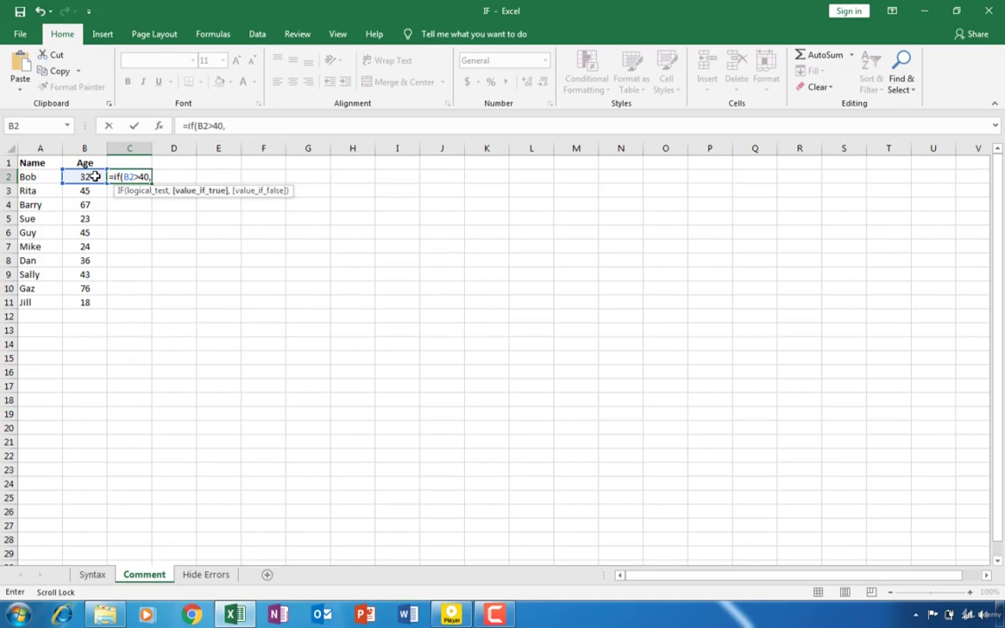
Complete the C2 formula with "Retirement ready" as the true result and "Viable empolyee" as the false result.
text(")
text(Retirement )
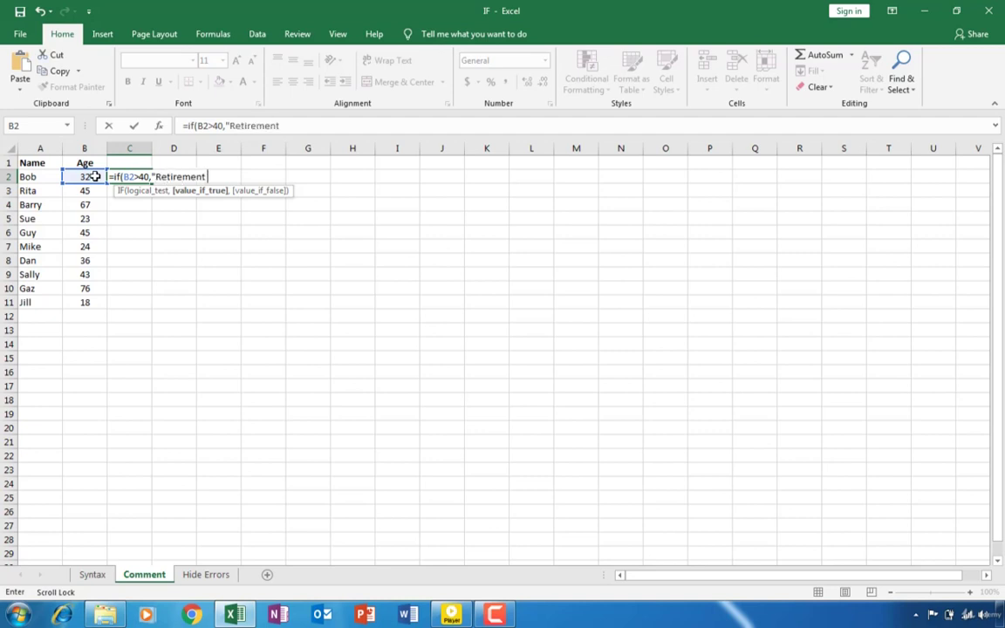
text(ready",)
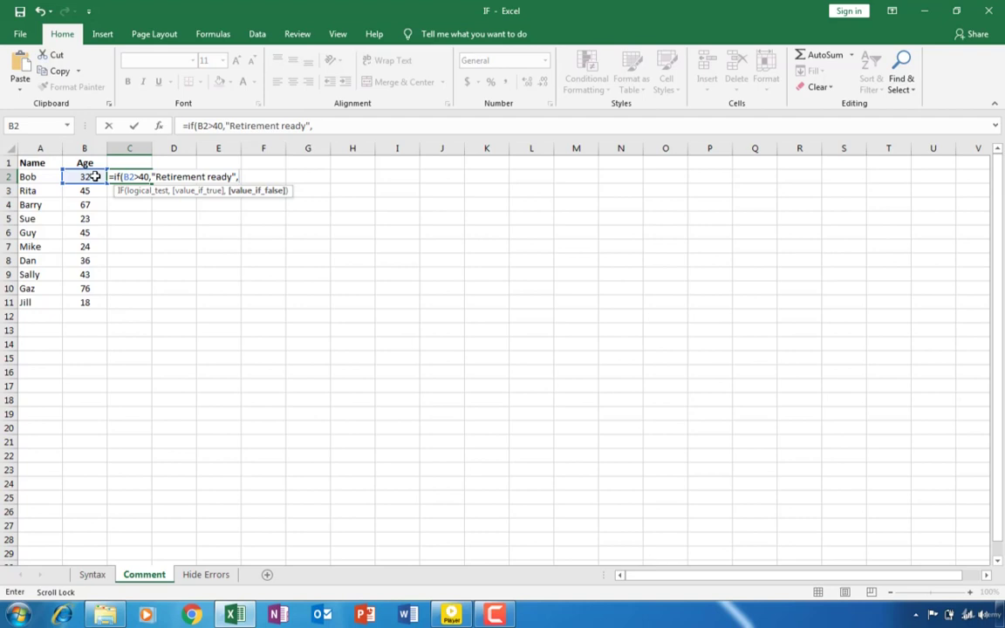
text(")
text(Viable empo)
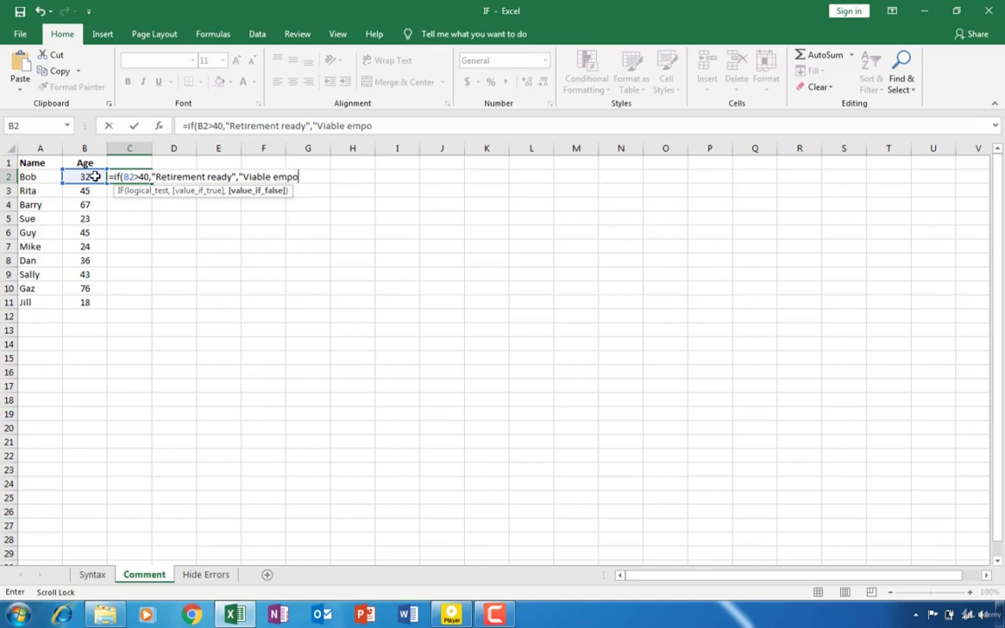
text(lyee""))
key(Return)
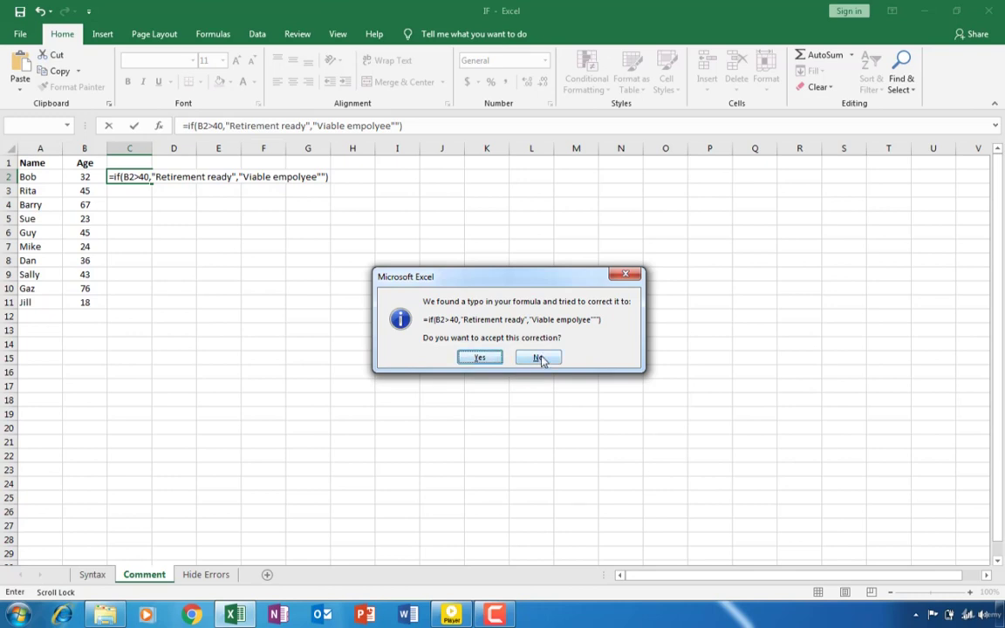
Decline the suggested formula correction and remove the extra quotation mark after "Viable empolyee" in C2.
click(540, 359)
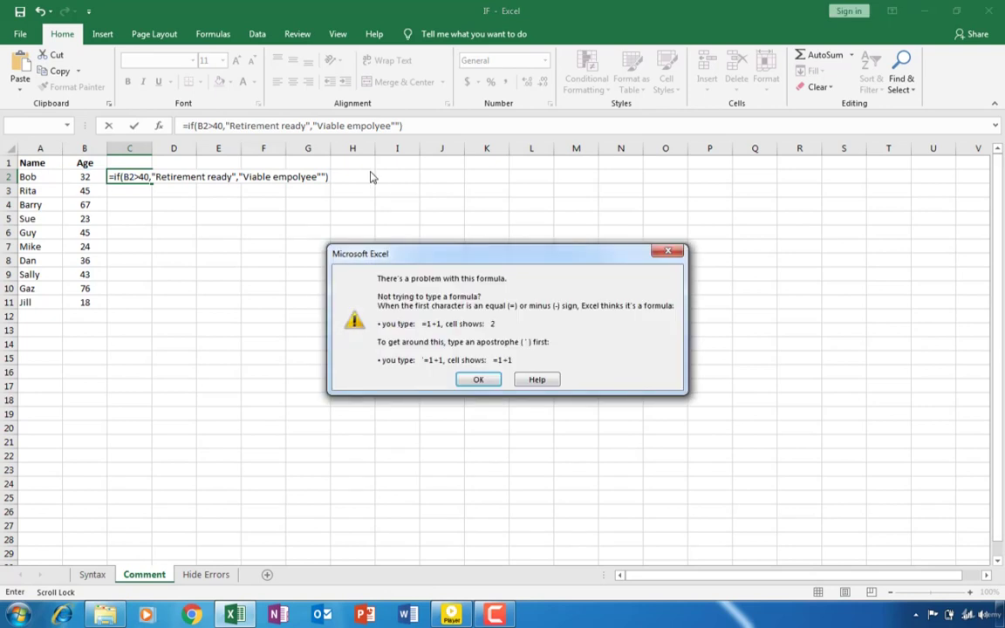
click(478, 379)
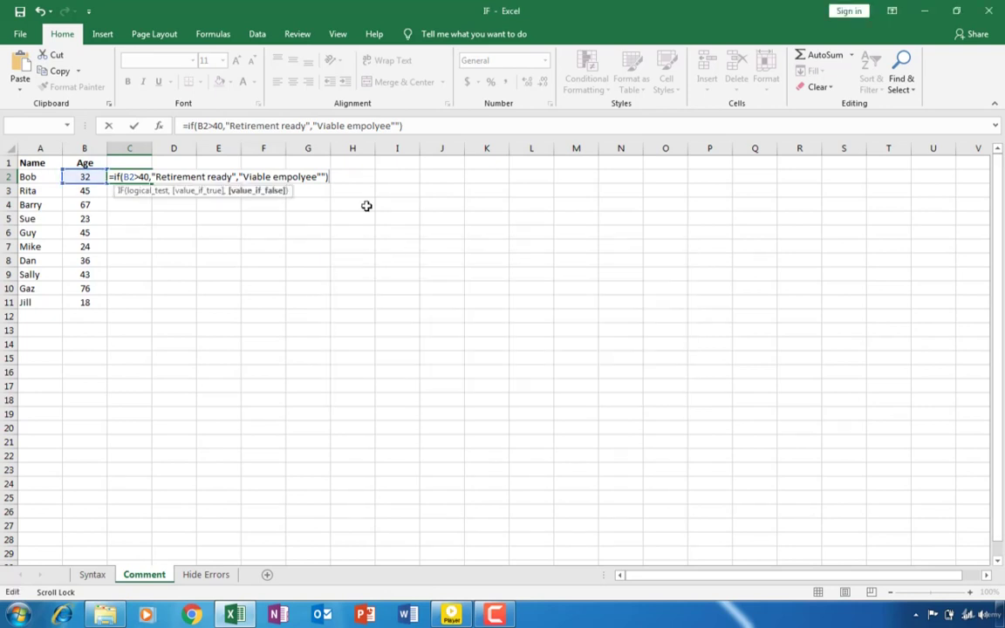
click(324, 177)
key(BackSpace)
key(Return)
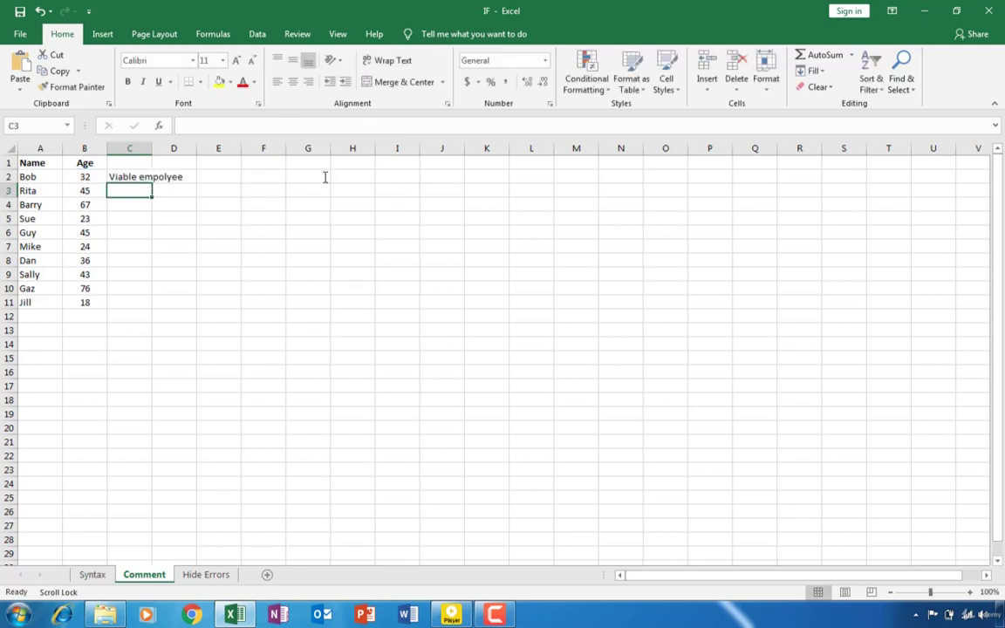
Widen column C to fit the comment text and fill the C2 formula down to C11.
click(97, 177)
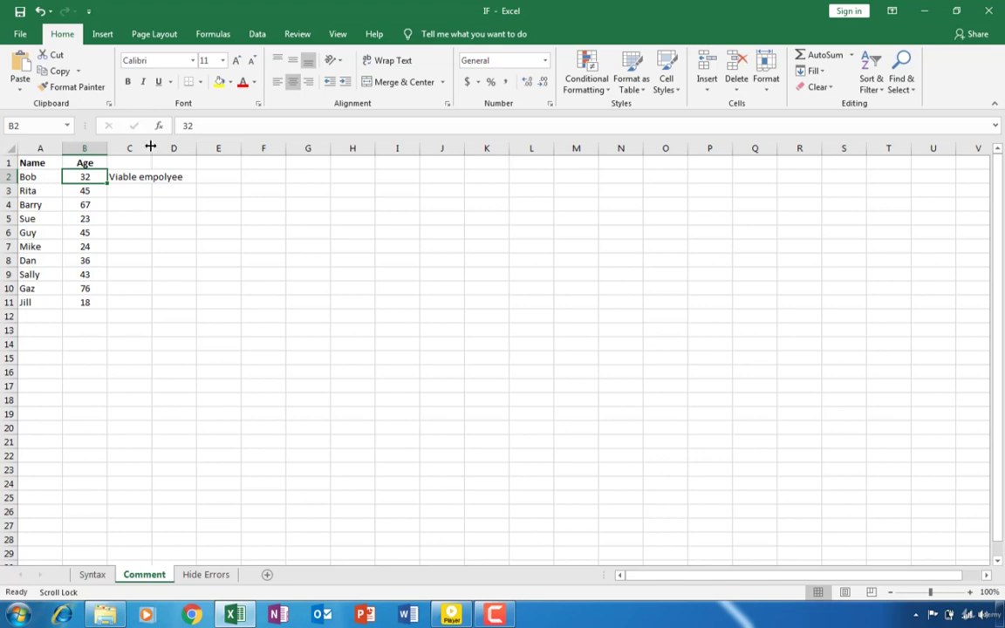
drag(151, 148, 187, 148)
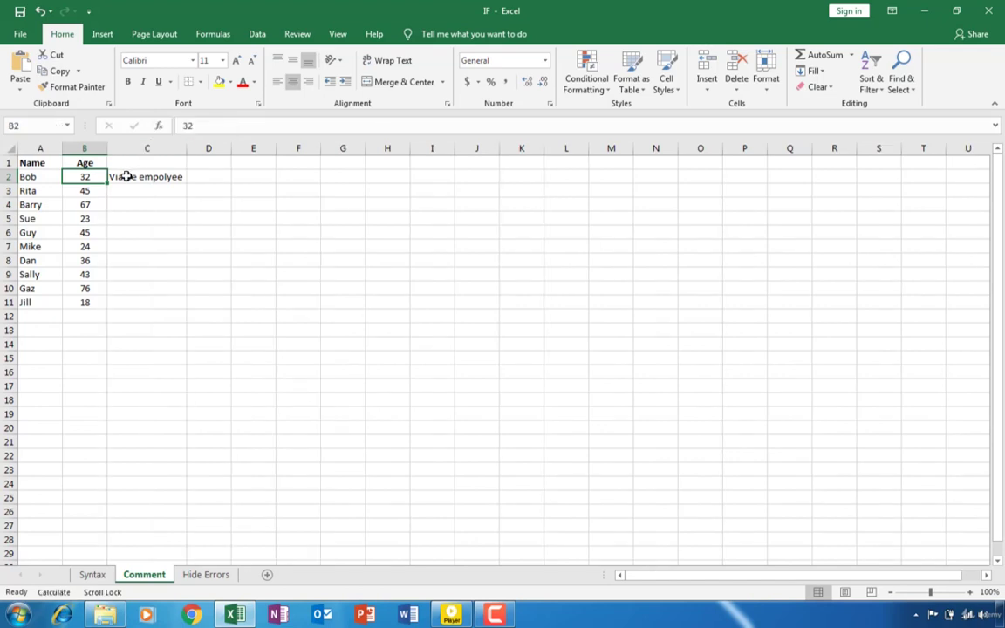
click(127, 177)
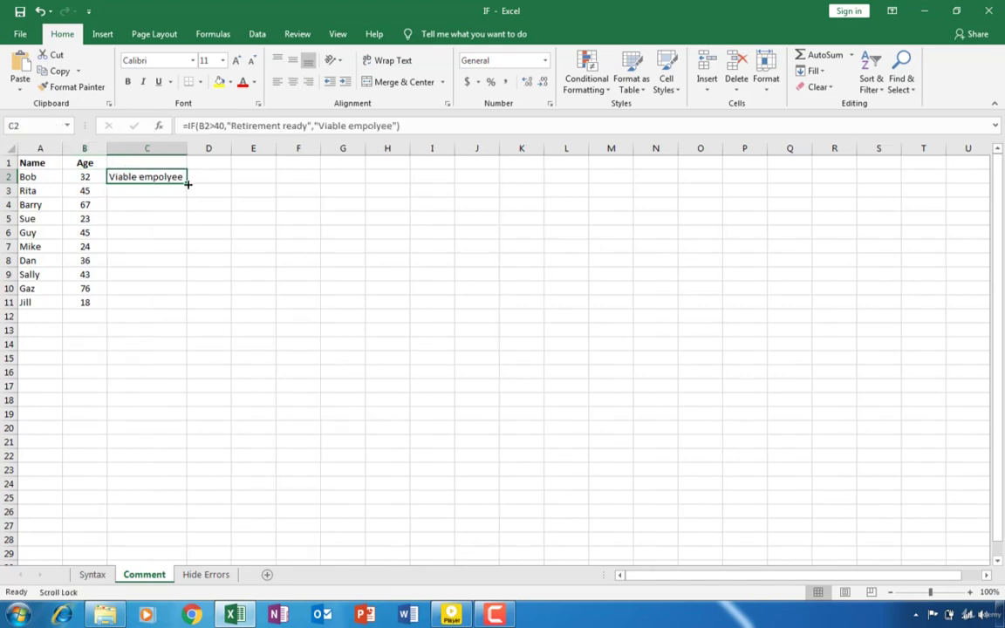
drag(187, 185, 190, 306)
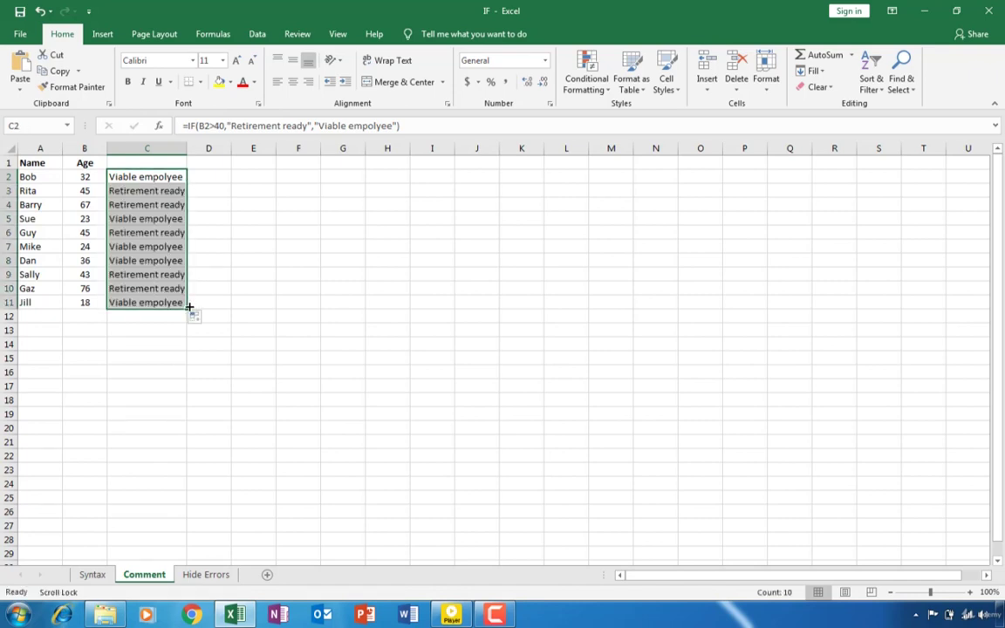
Check the comments against the ages in rows 3, 9, 6 and 10, keeping the current Windows color scheme with future reminders allowed.
click(99, 190)
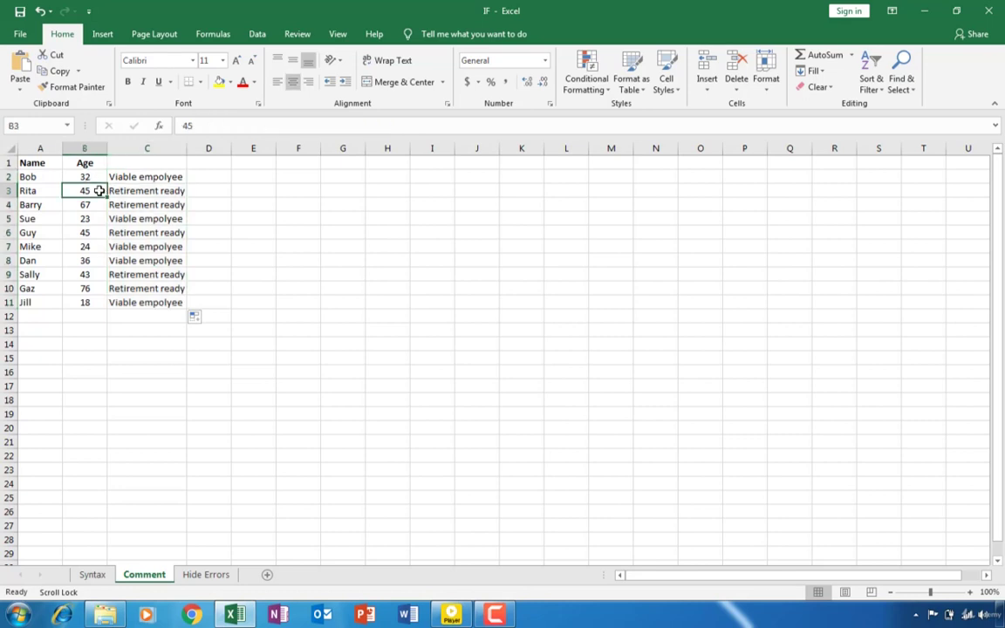
click(8, 190)
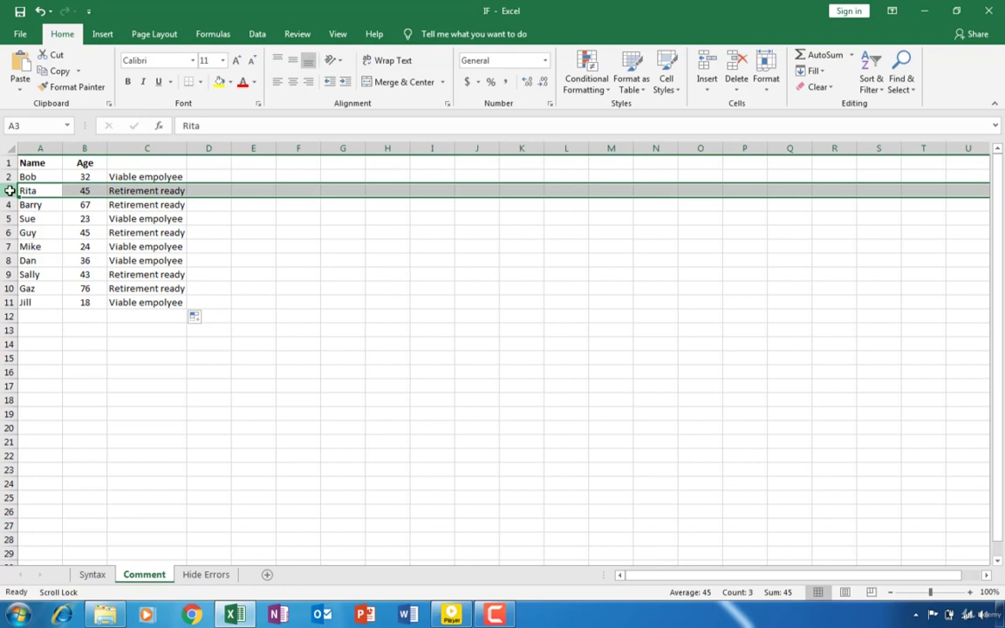
click(7, 274)
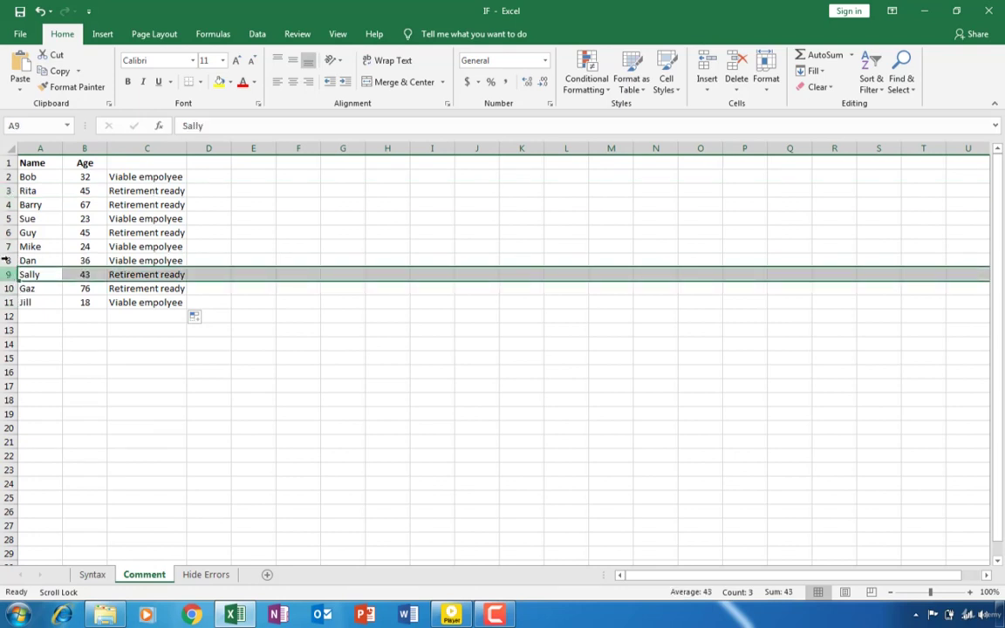
click(10, 233)
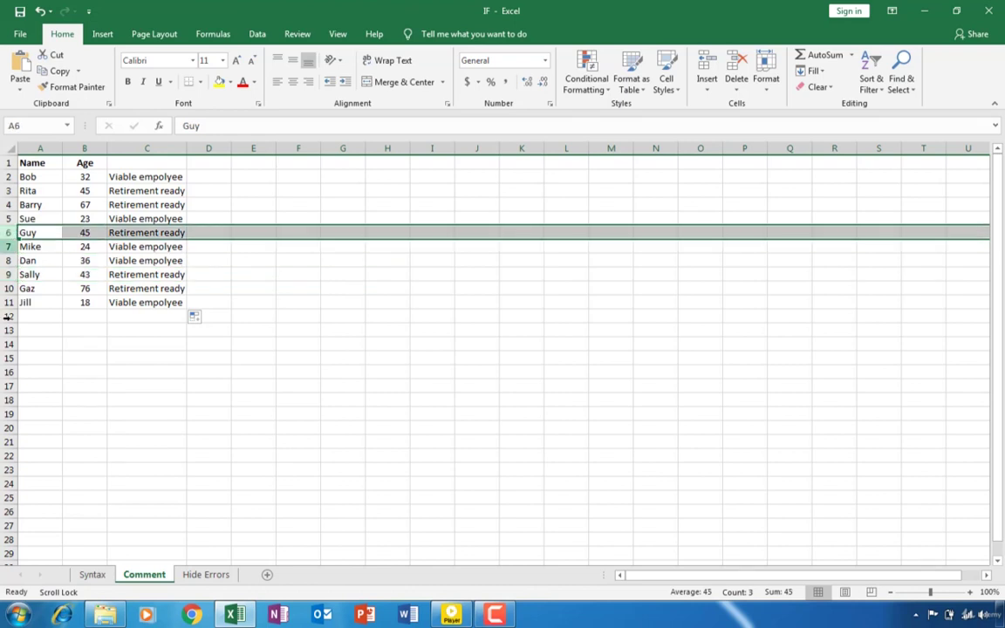
click(11, 288)
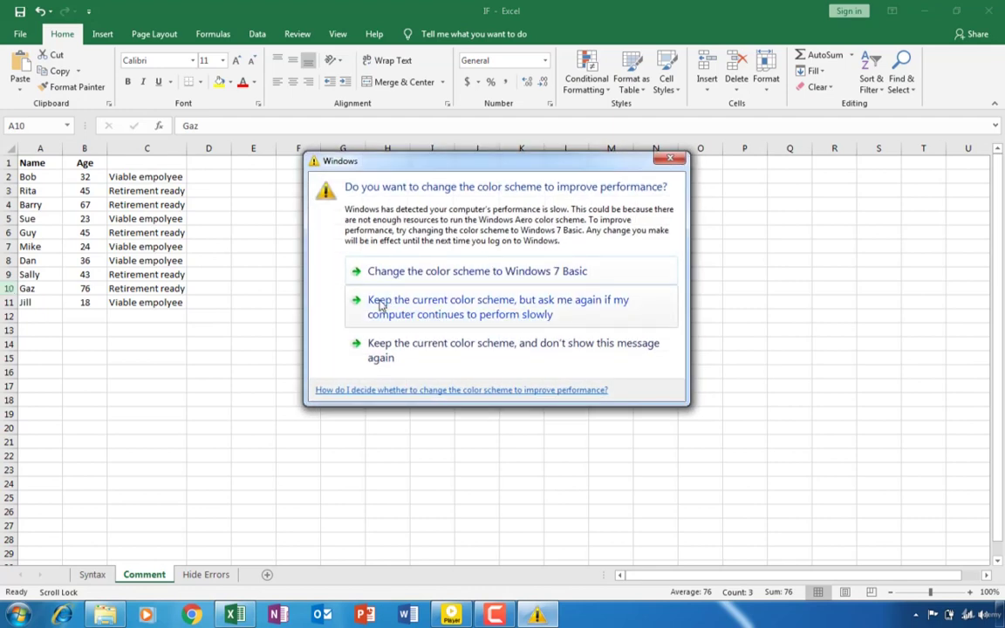
click(381, 303)
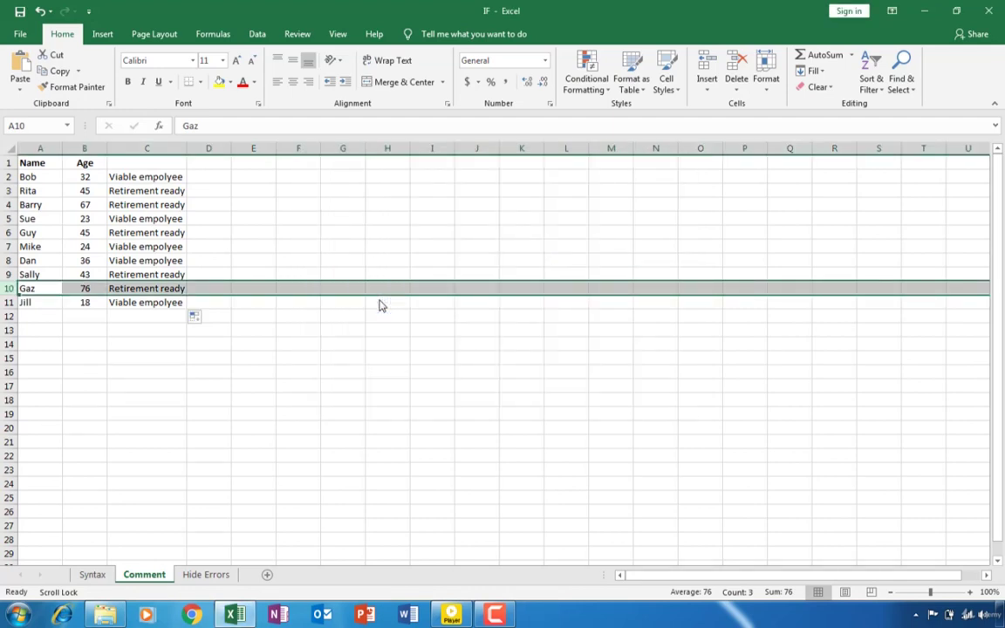
On the Hide Errors sheet, inspect the division in B1 with its input cells and clear the divisor in D1.
click(189, 576)
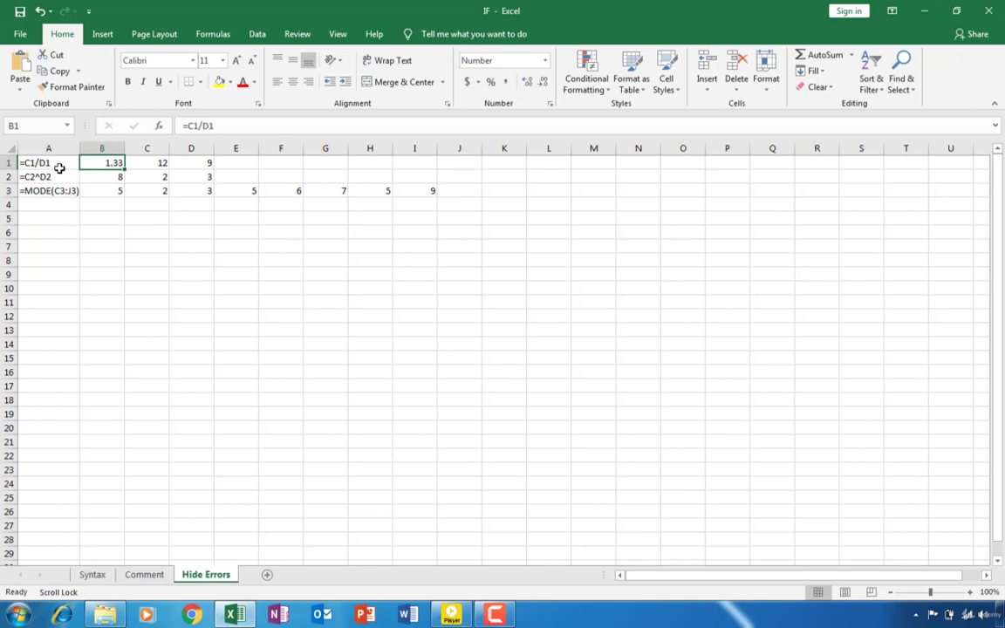
click(139, 161)
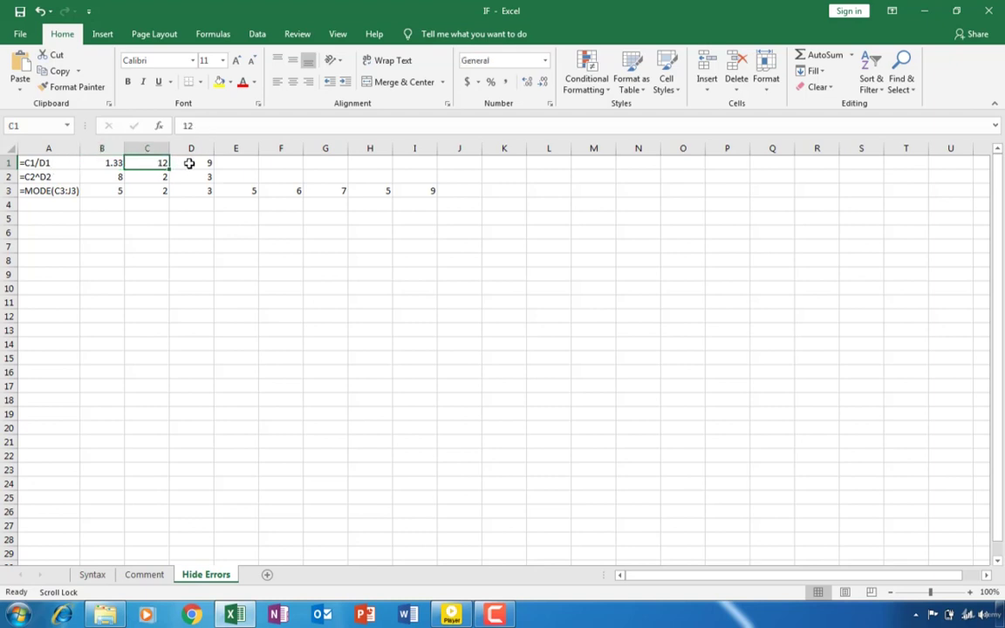
click(189, 164)
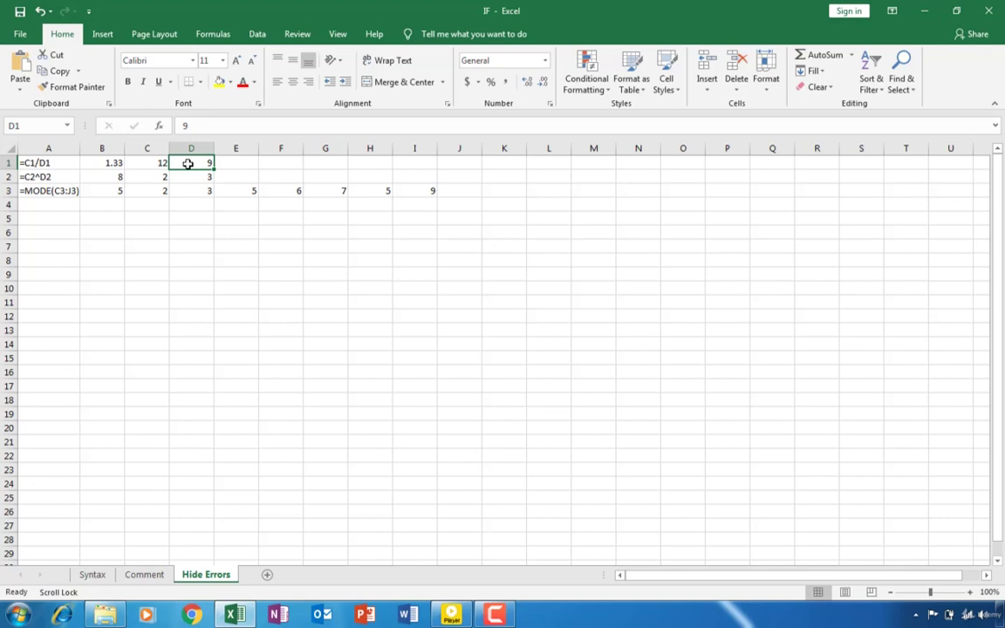
click(101, 163)
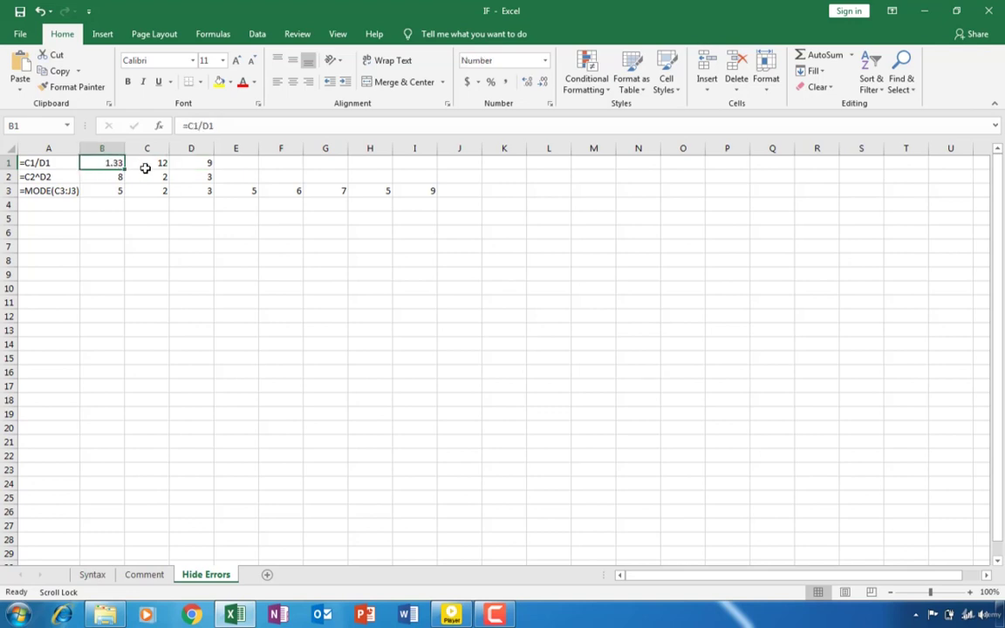
click(190, 164)
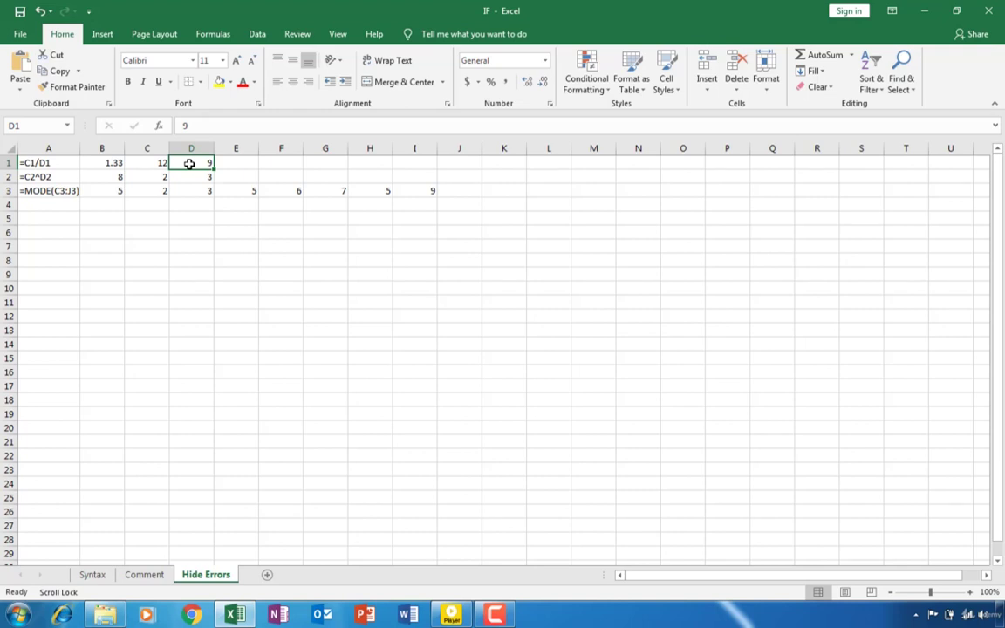
key(BackSpace)
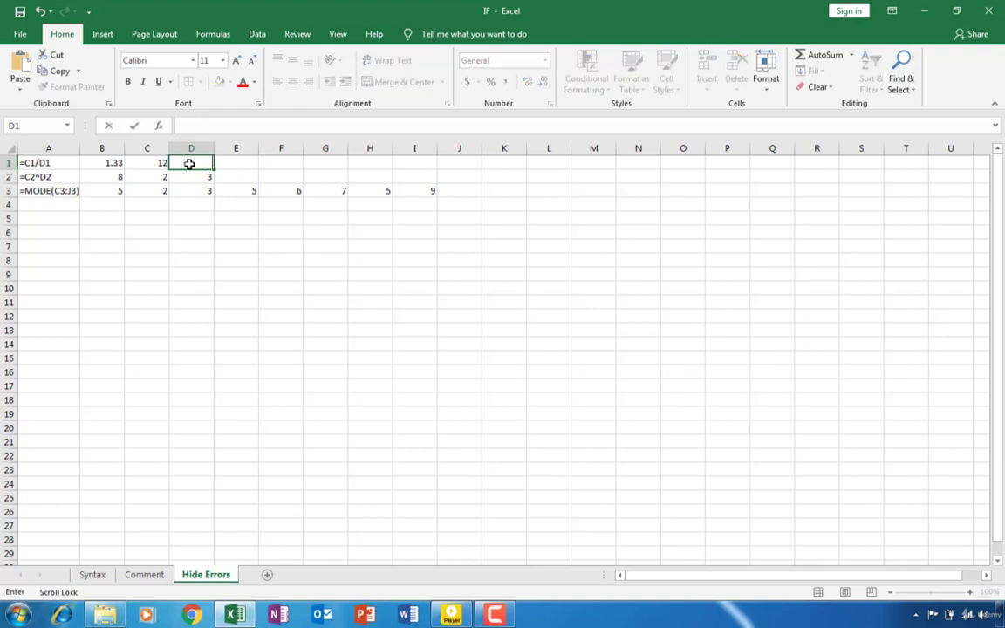
key(Return)
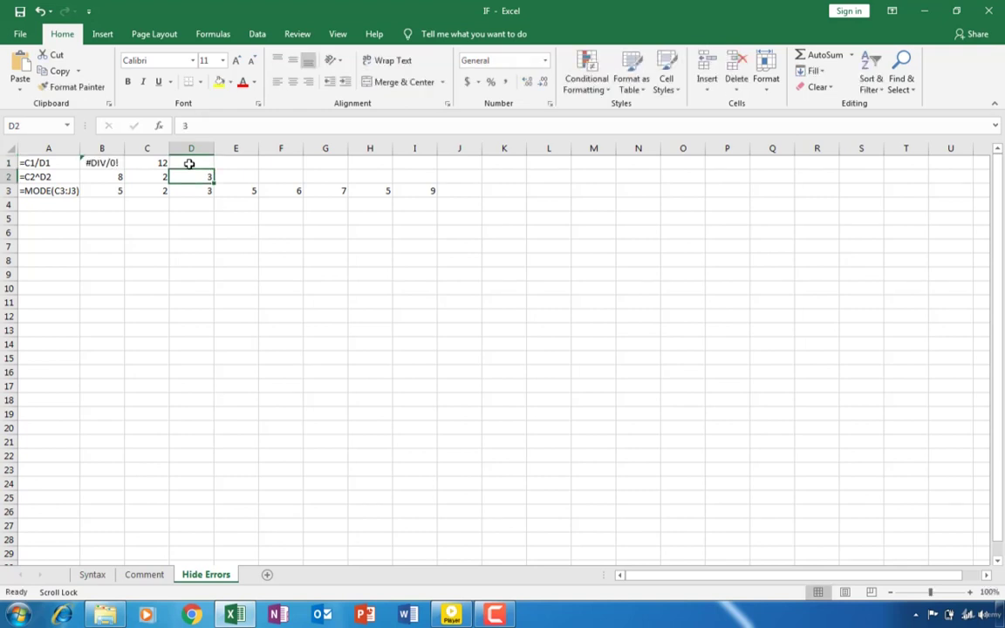
Wrap the division in B1 in an IF function so the formula reads =if(d1=o,"-",C1/D1), using the letter o.
click(92, 165)
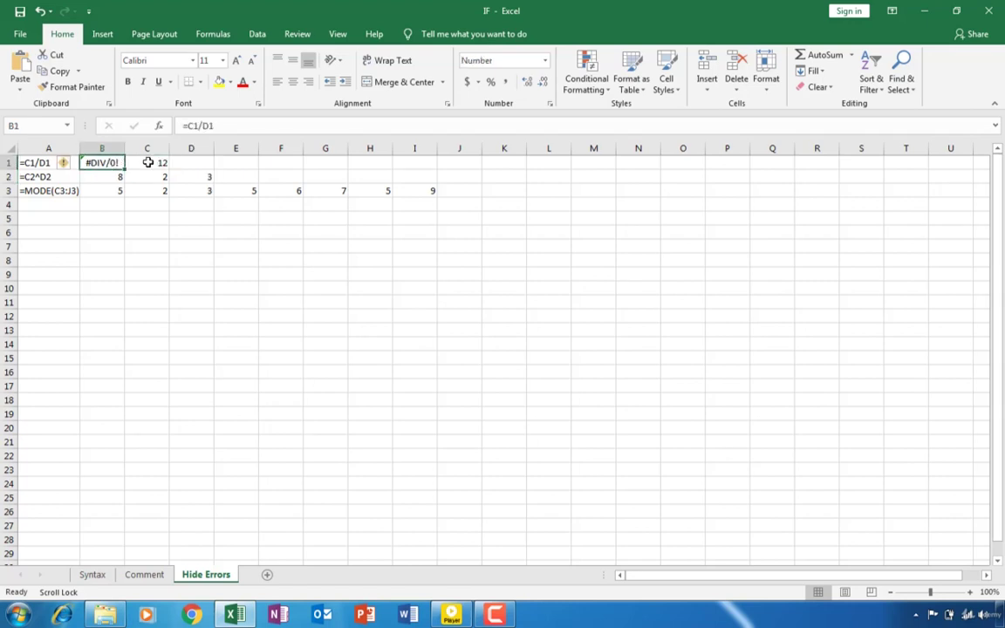
double_click(87, 162)
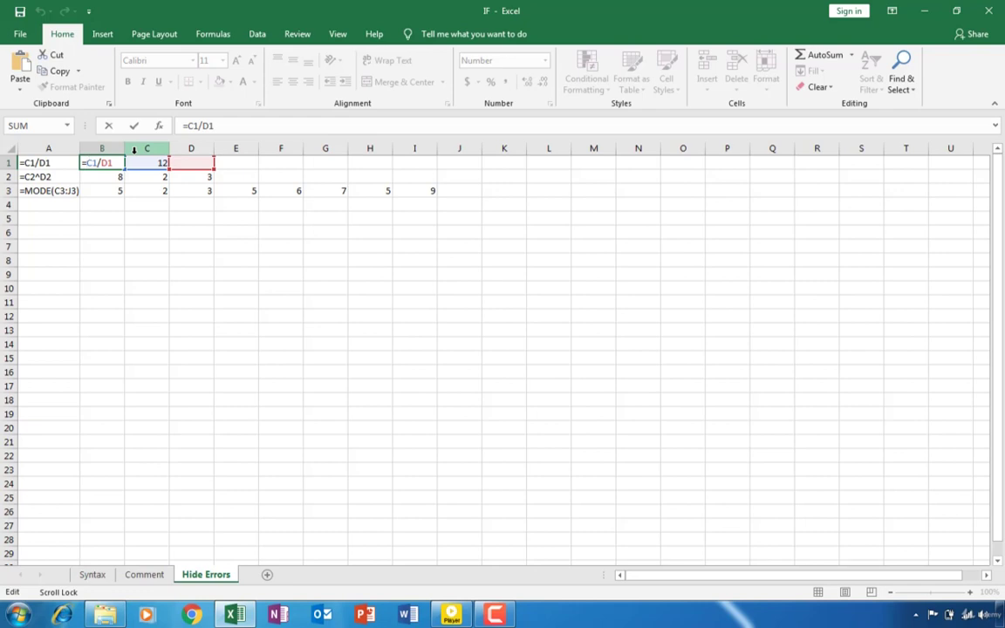
text(if)
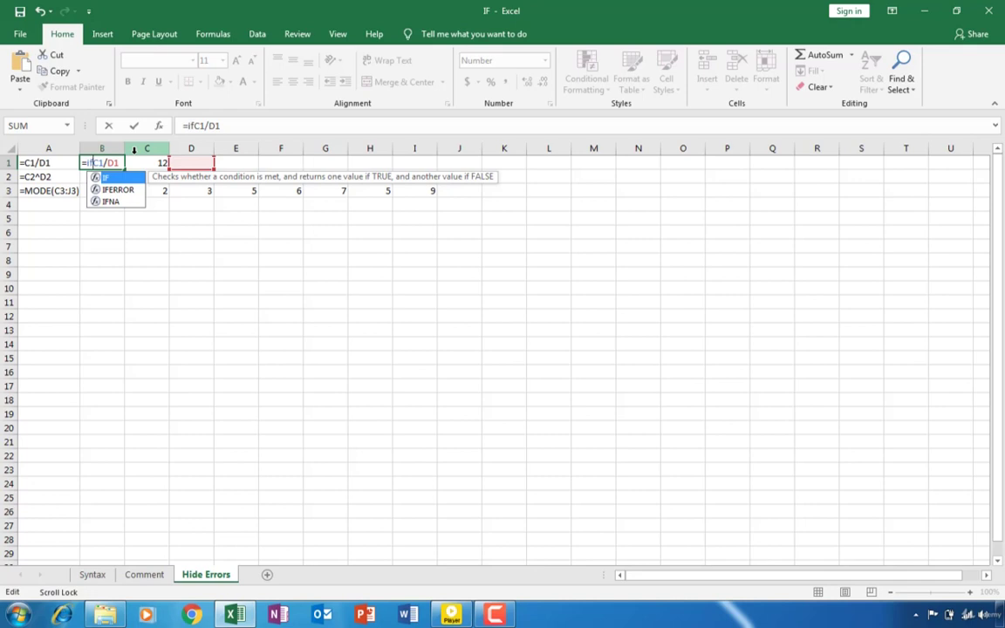
text(()
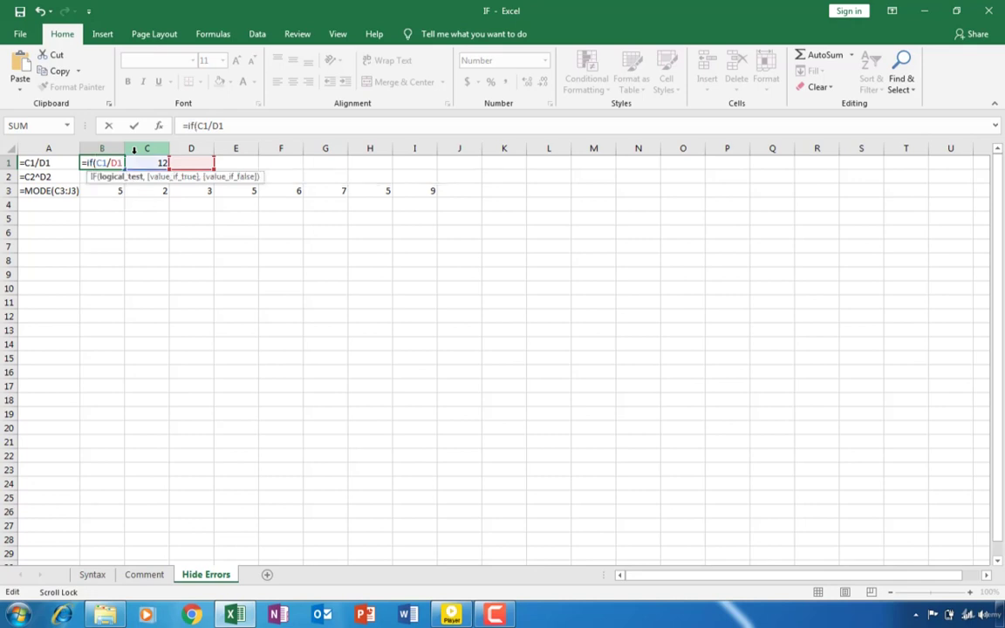
text(d1)
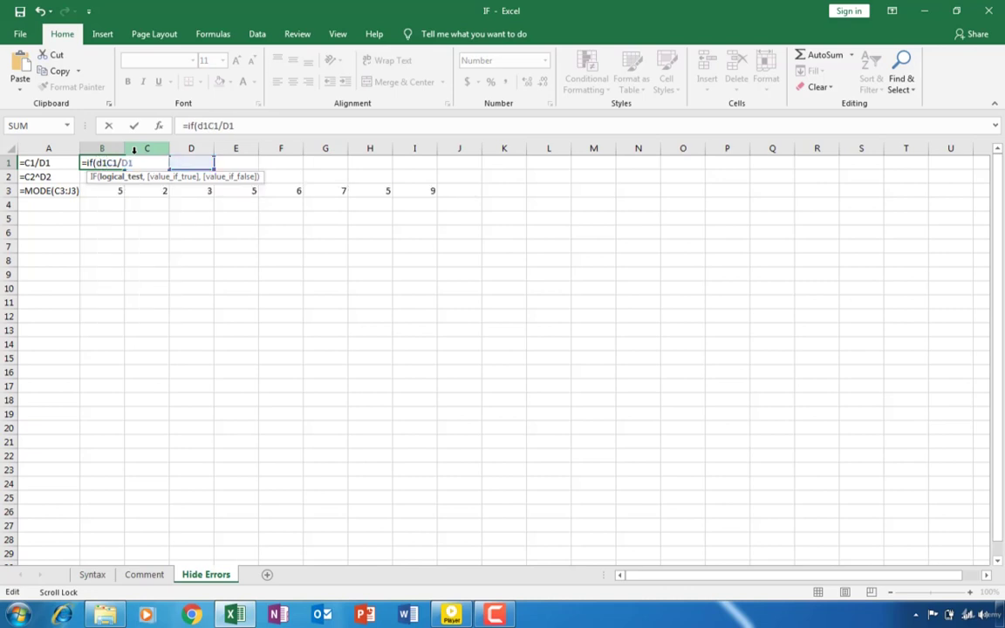
text(=)
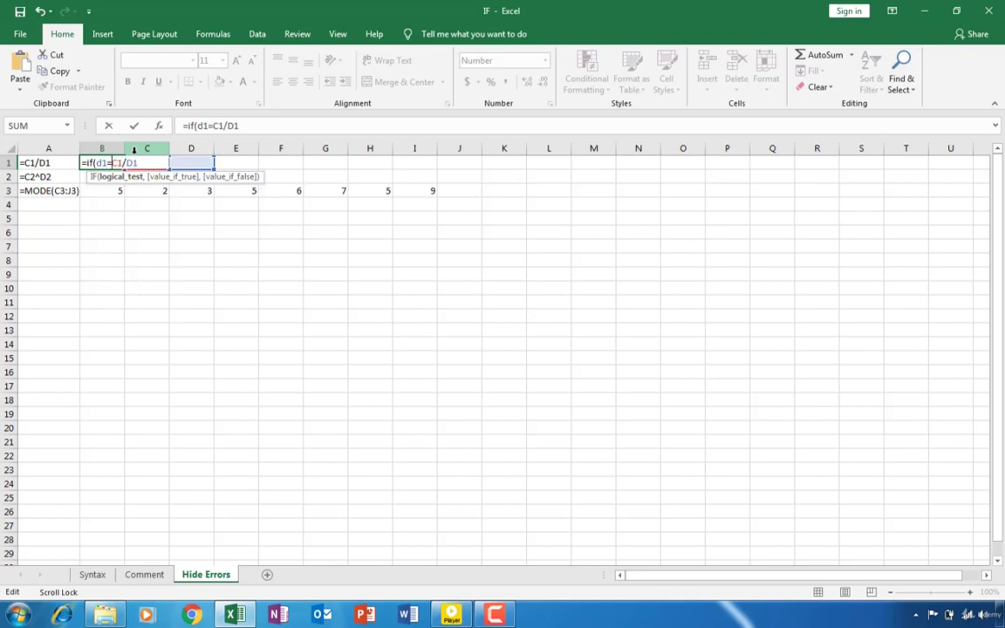
text(o)
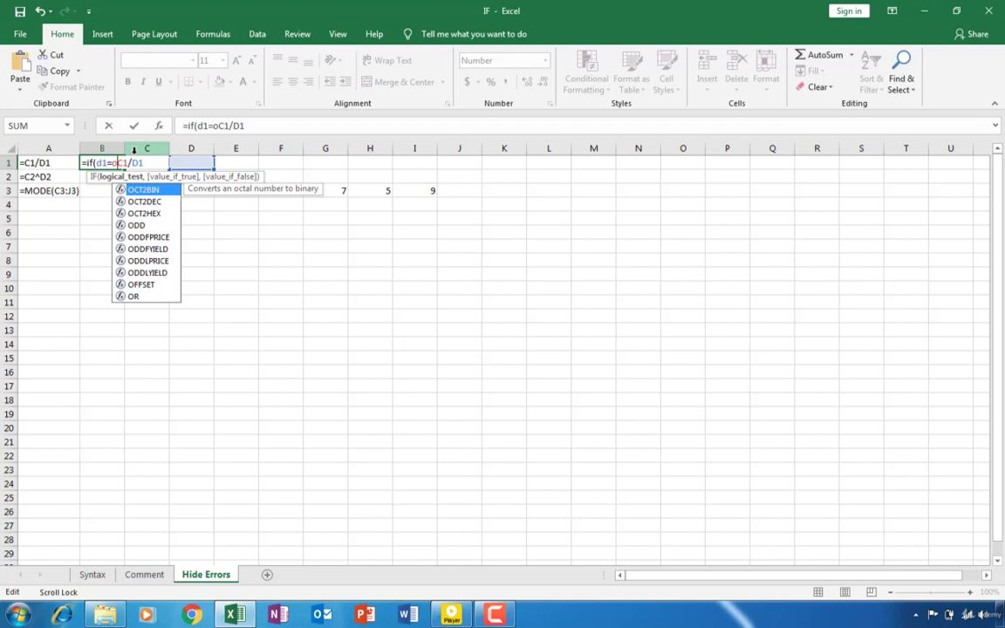
key(Escape)
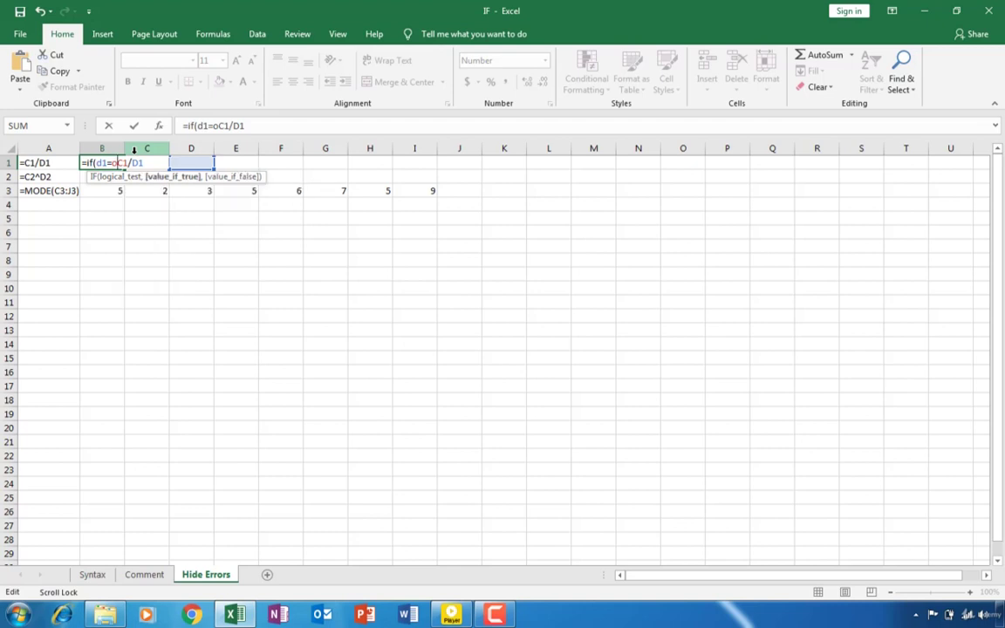
text(,")
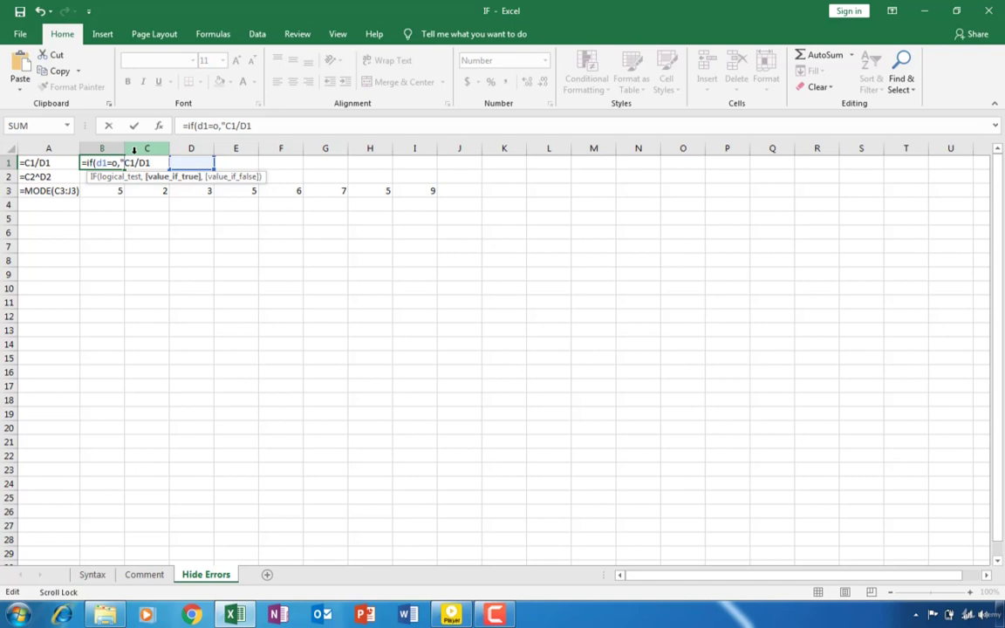
text(-",)
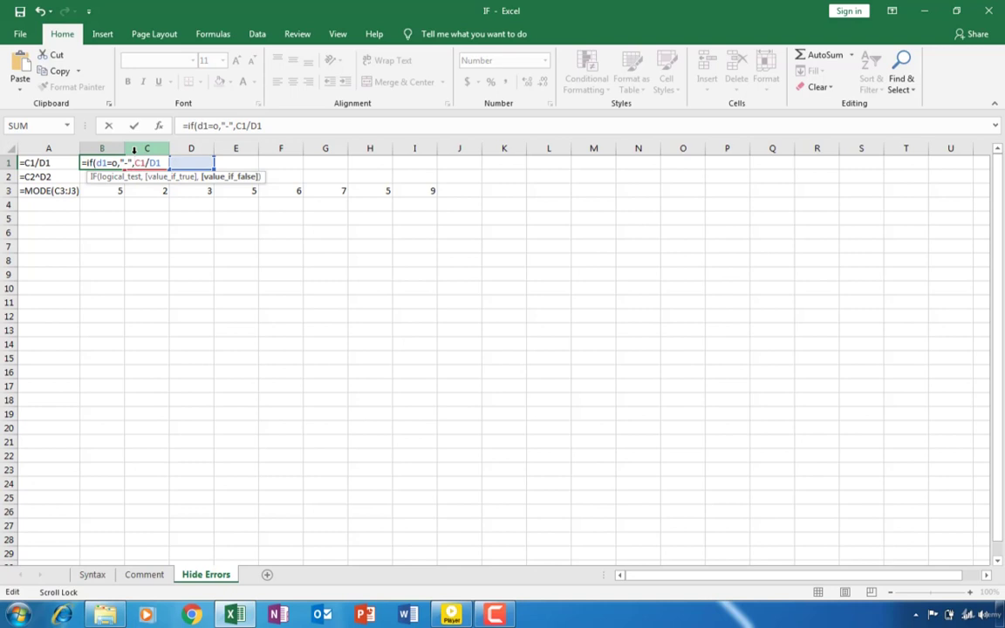
key(Right)
key(Right)
key(Right)
key(Right)
key(Right)
text())
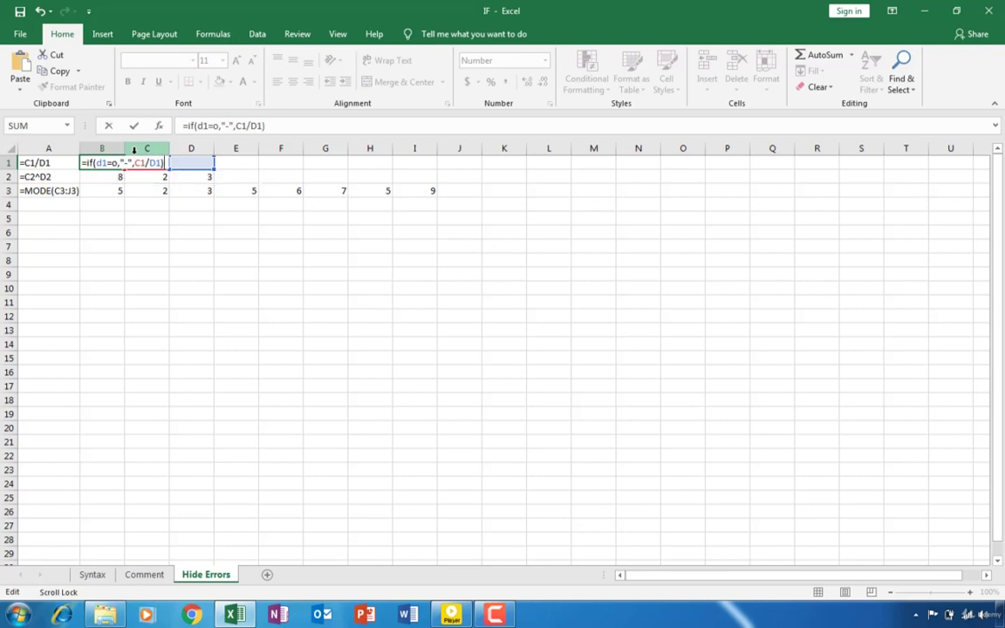
key(Return)
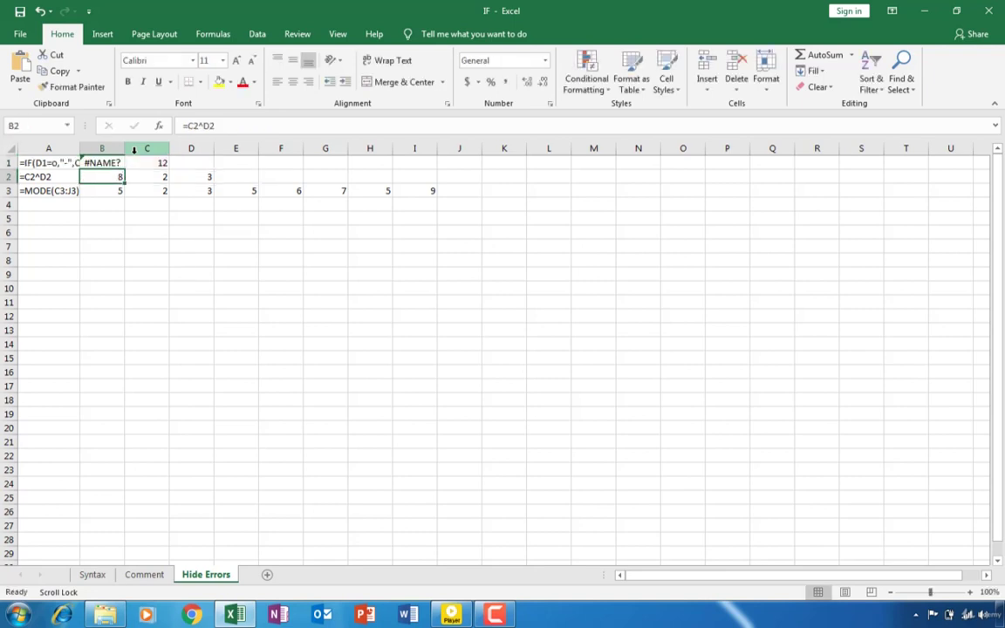
Correct B1's logical test by replacing the letter o with the number 0.
click(107, 163)
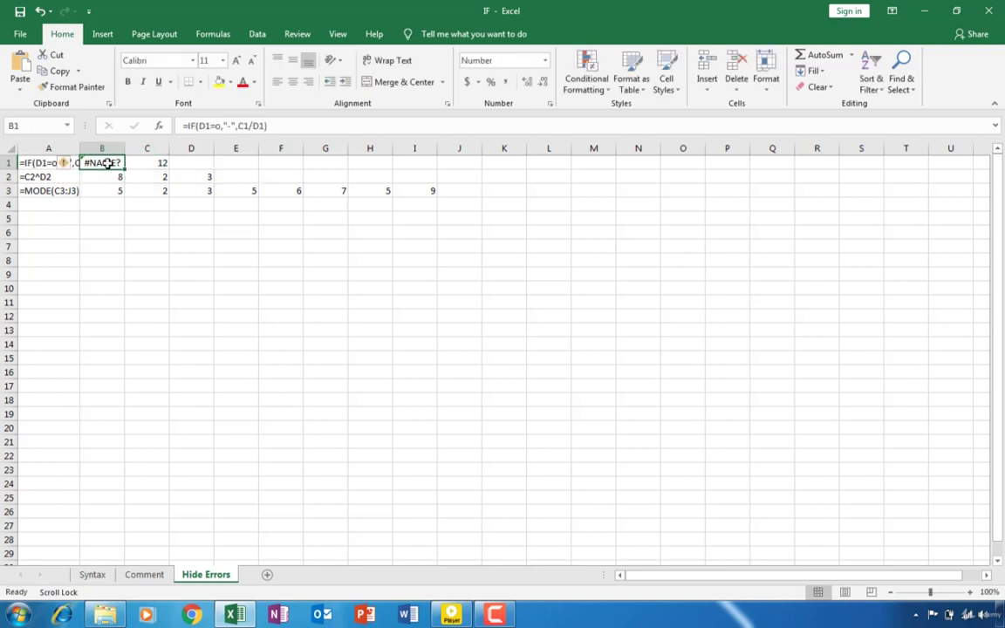
click(215, 125)
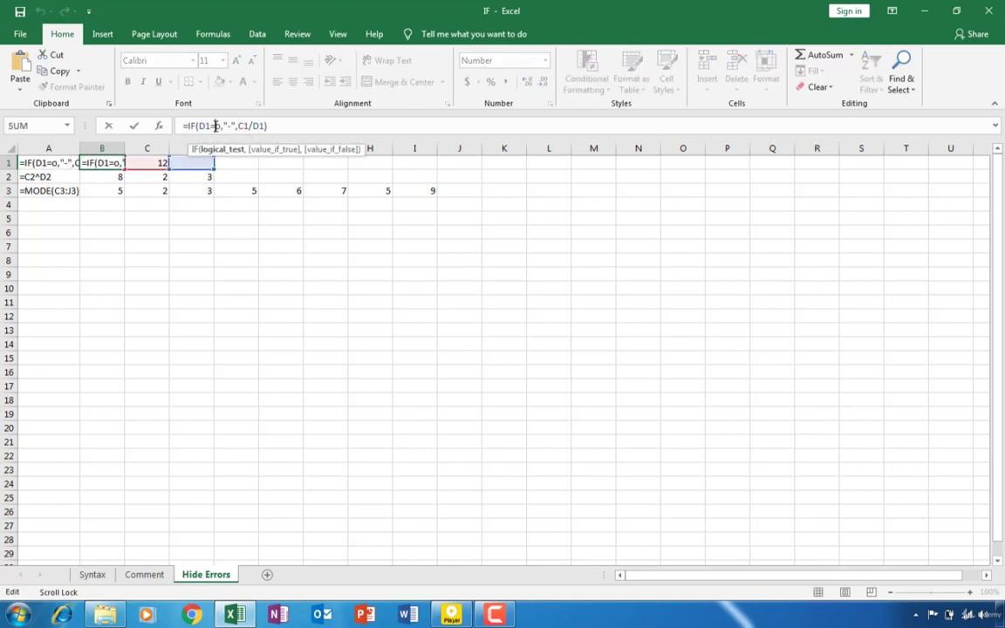
key(Delete)
text(0)
key(Return)
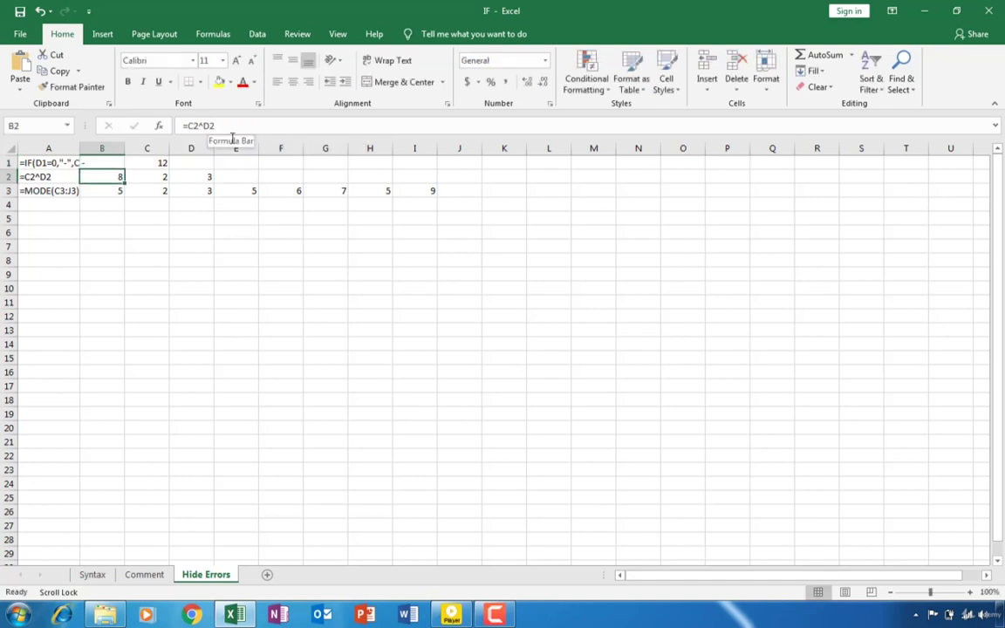
Check B1's IF result against the empty divisor cell and enter 1 in D1.
click(113, 161)
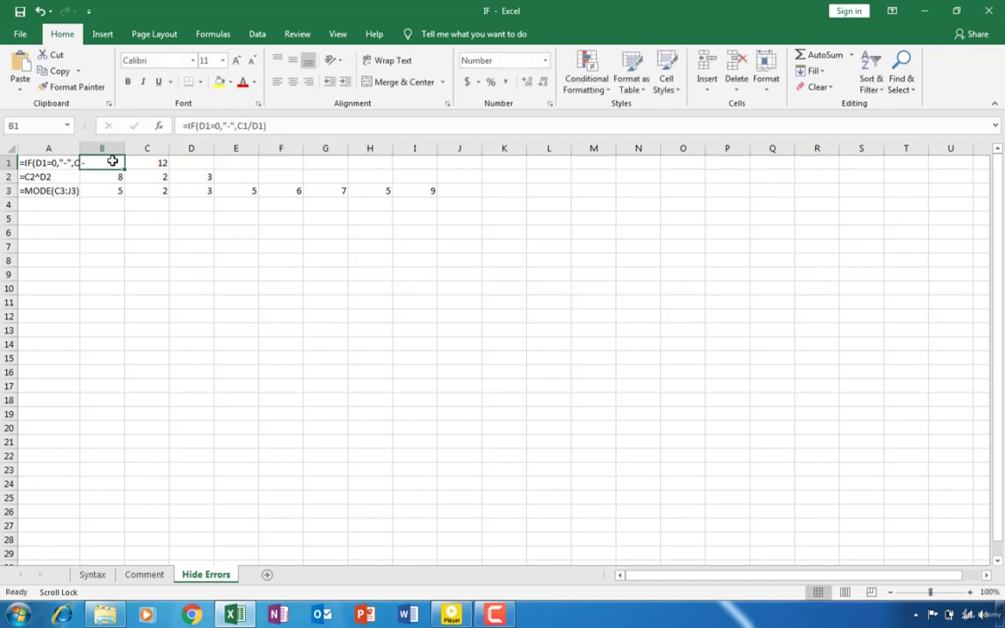
click(193, 160)
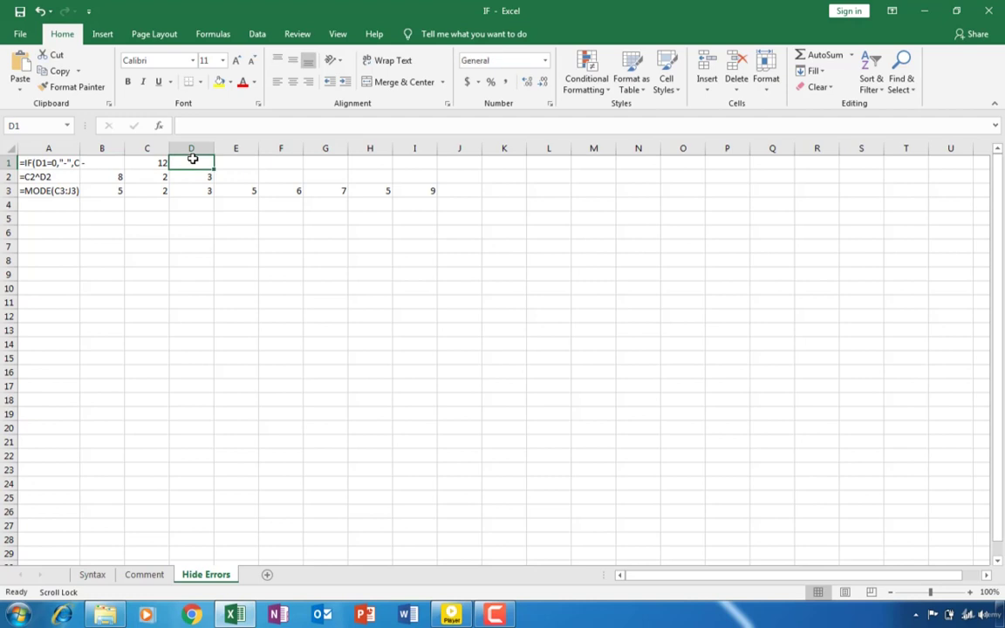
click(105, 161)
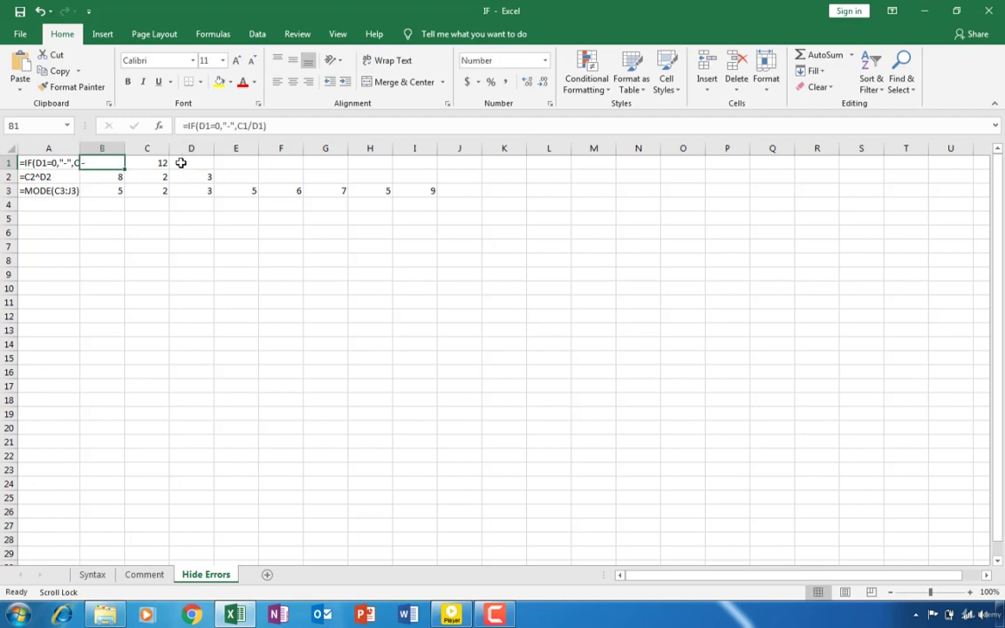
click(181, 162)
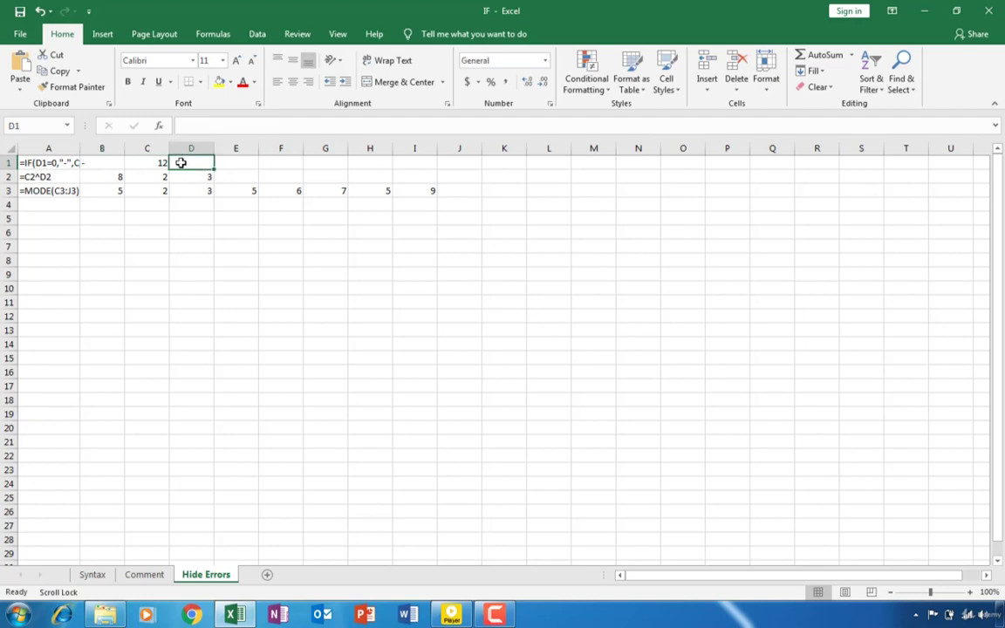
text(1)
key(Return)
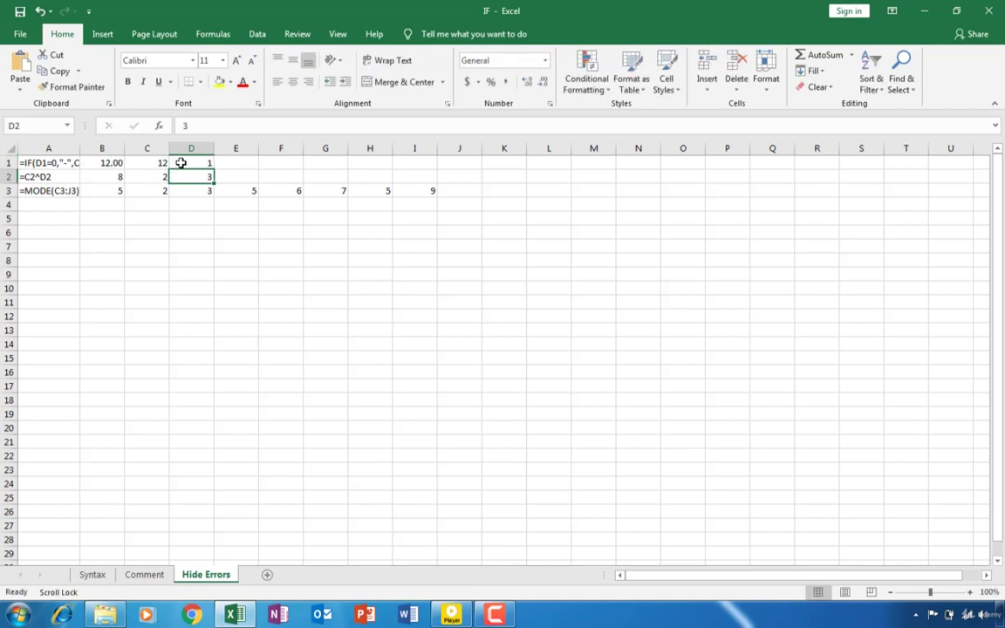
Inspect the power formula in B2 with its input cells and clear the exponent in D2.
click(103, 178)
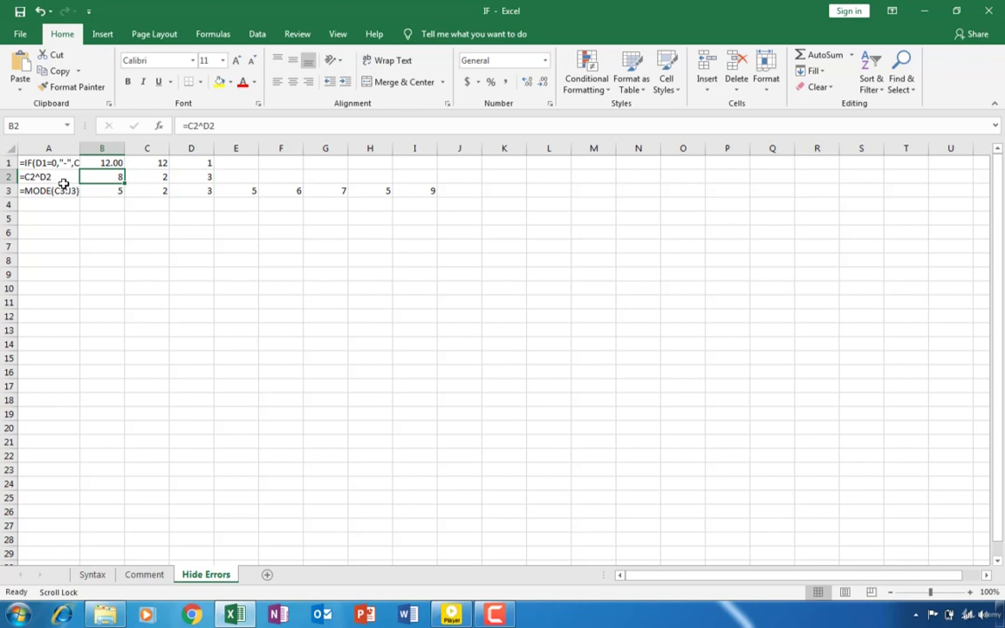
click(156, 175)
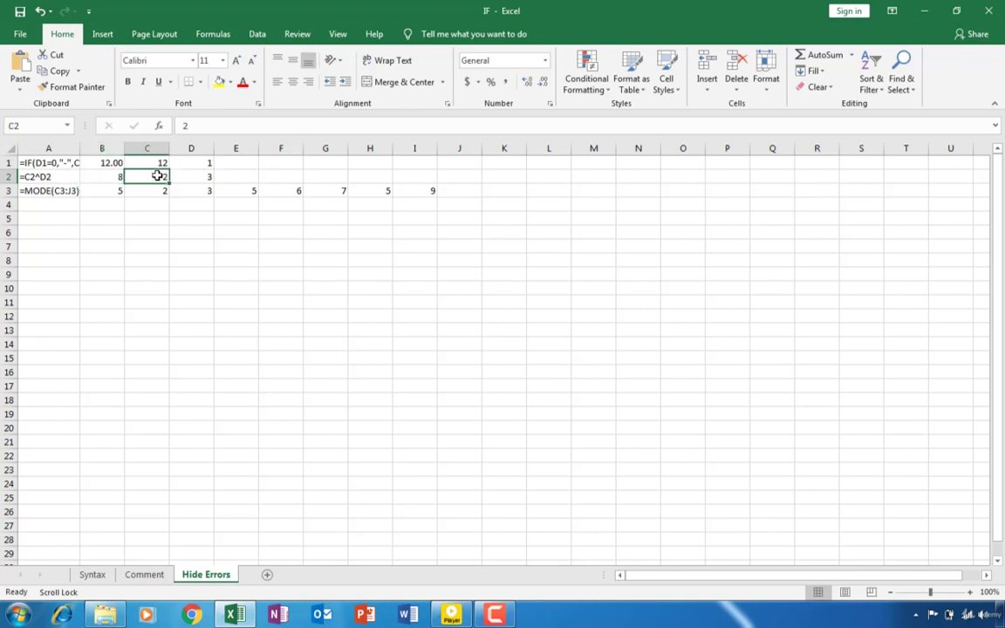
click(192, 178)
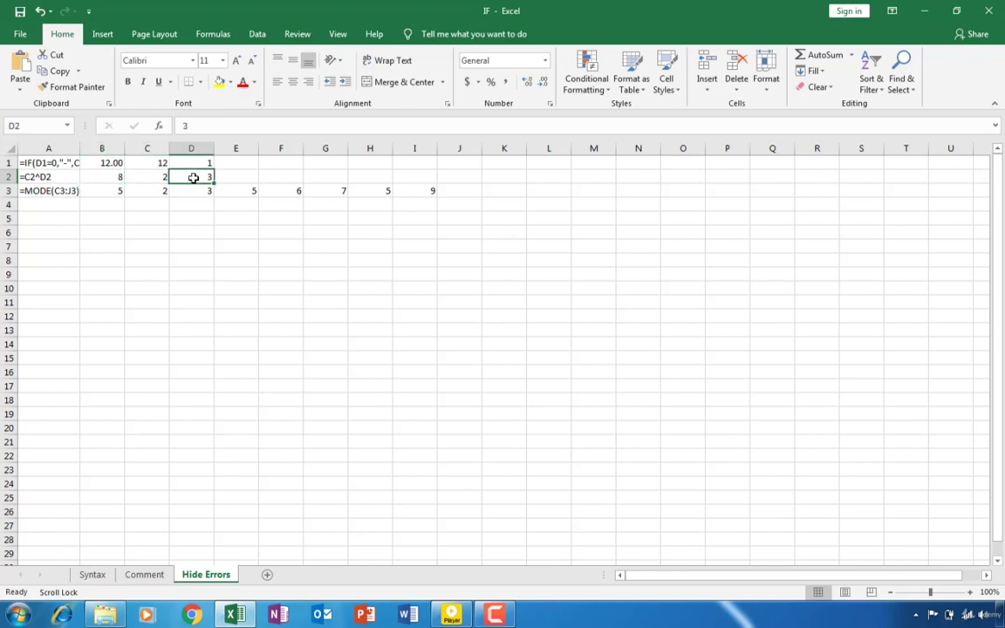
click(107, 180)
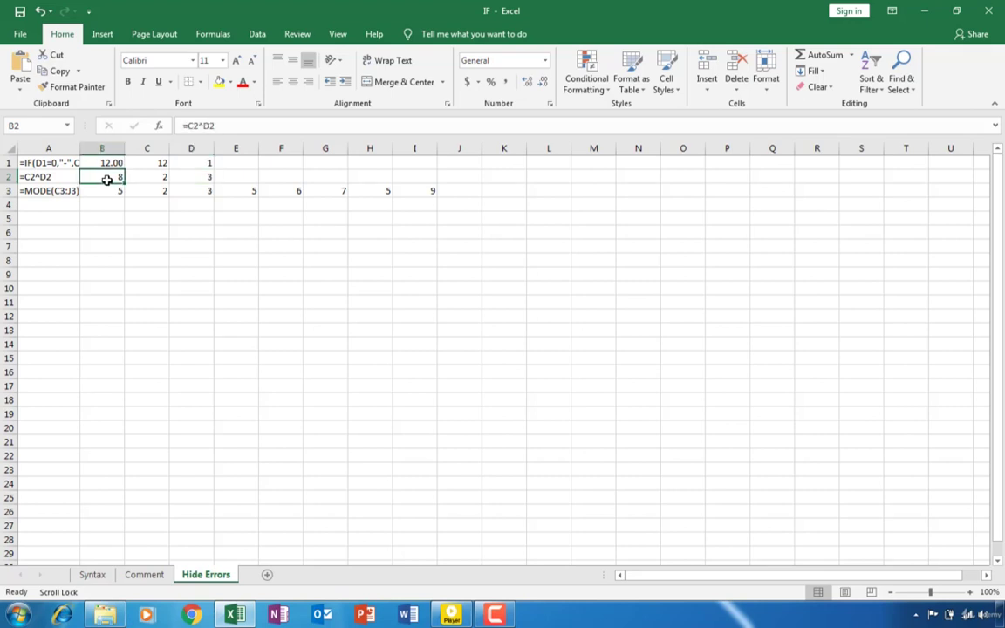
click(196, 176)
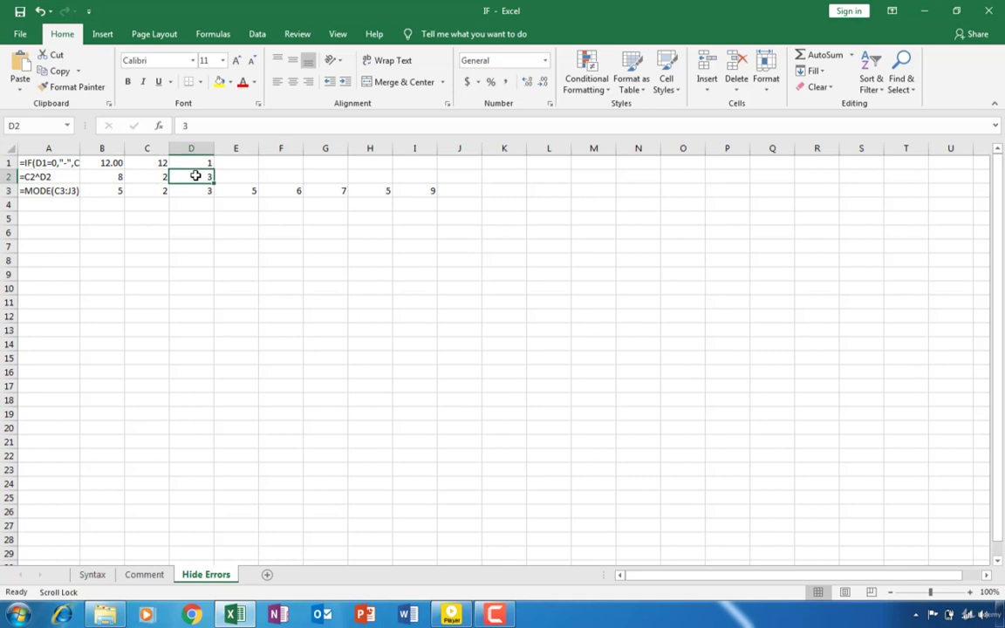
key(BackSpace)
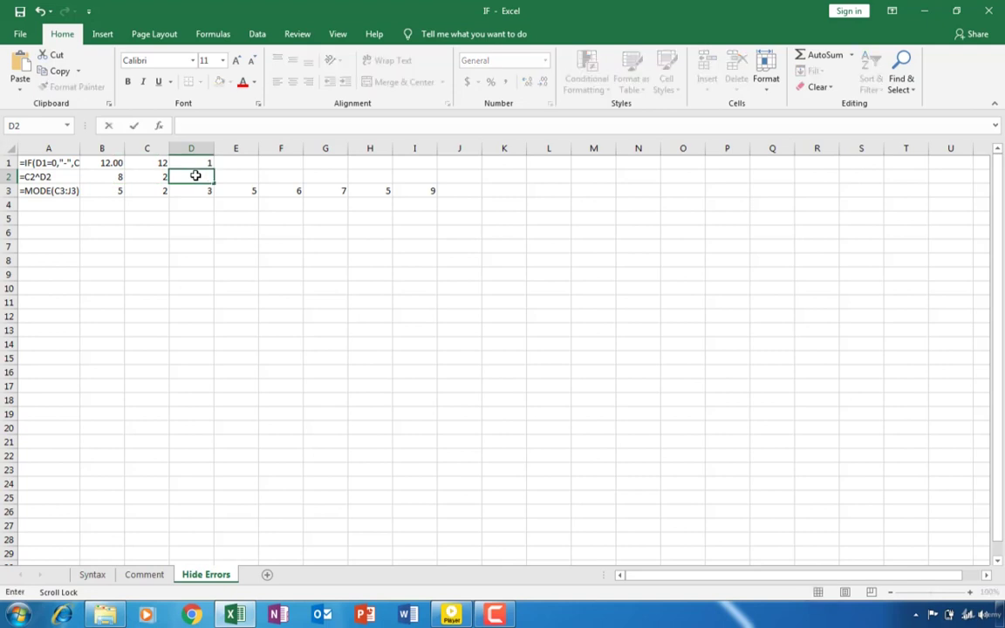
key(Return)
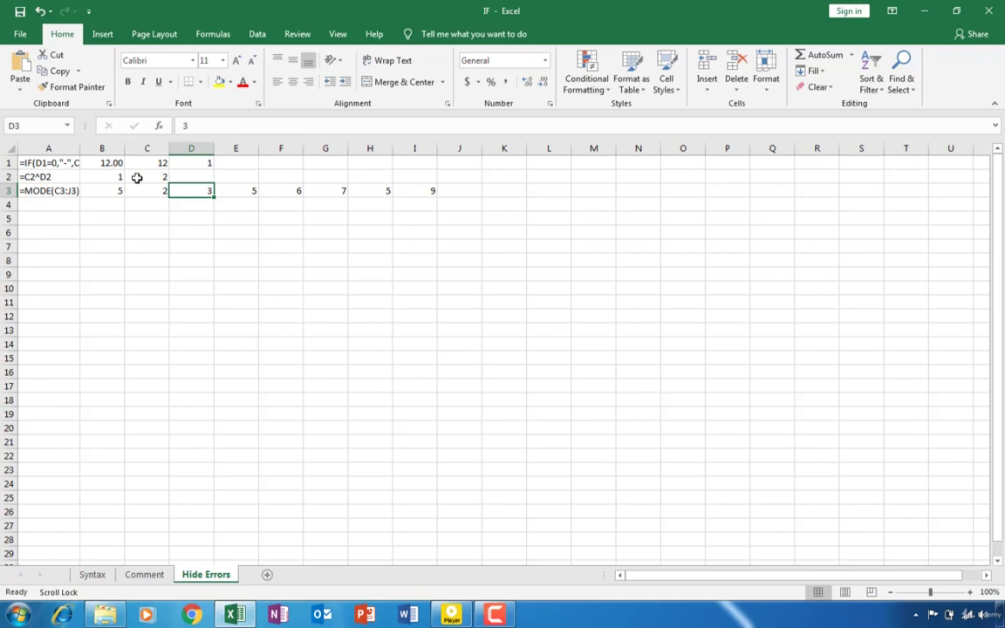
Enter 0 as the exponent in D2.
click(194, 176)
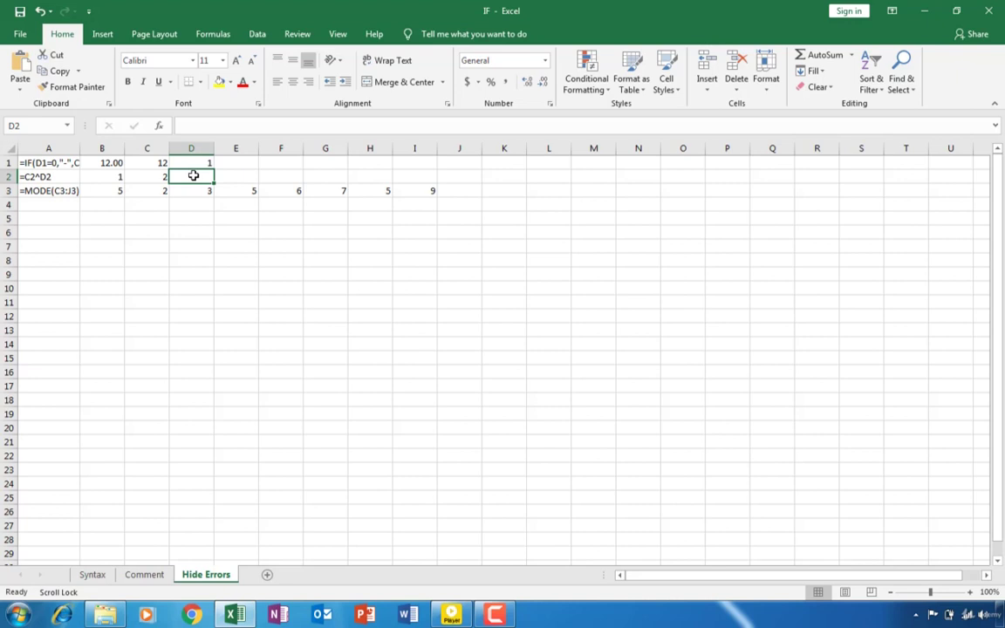
text(0)
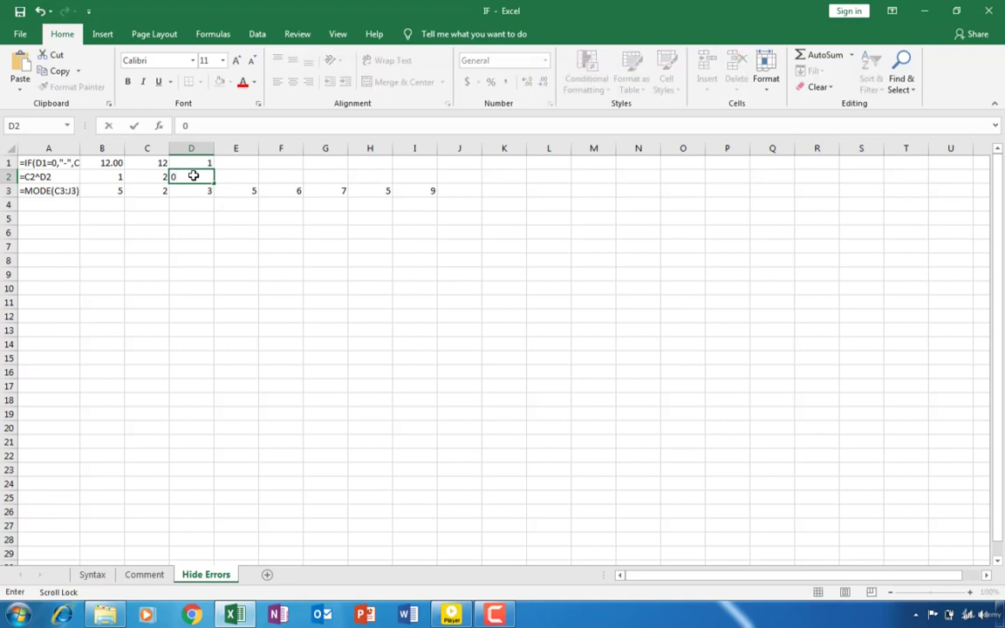
key(Return)
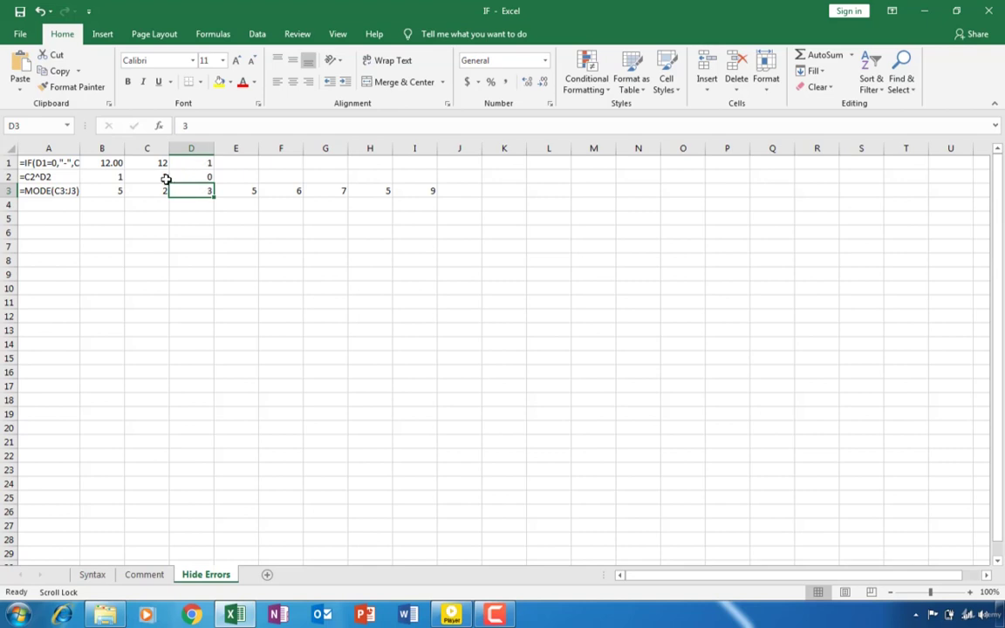
Clear the base in C2 and the exponent in D2, checking the power formula's result in B2.
click(163, 177)
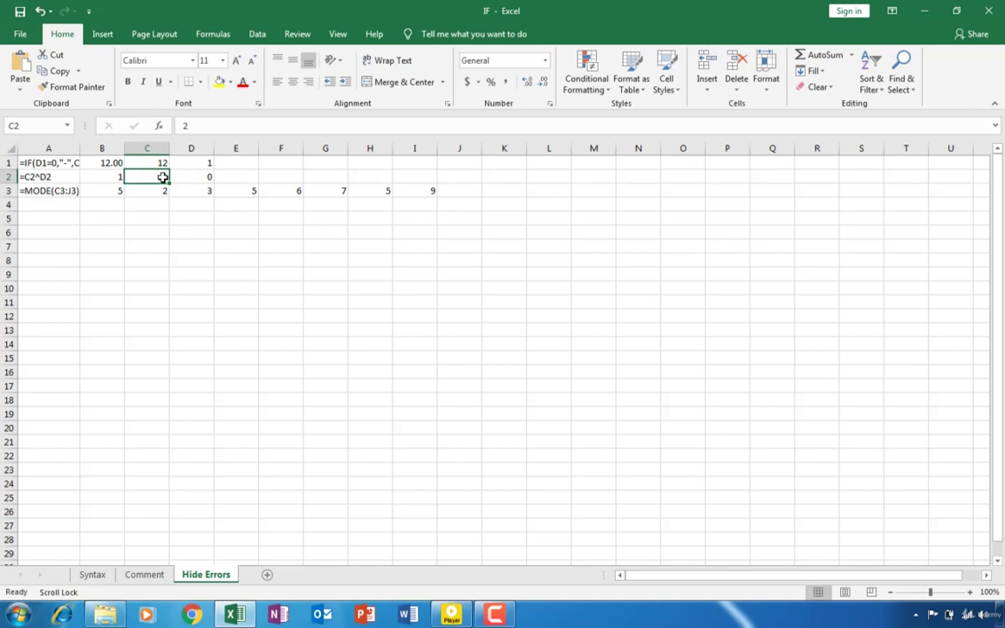
key(Delete)
click(89, 178)
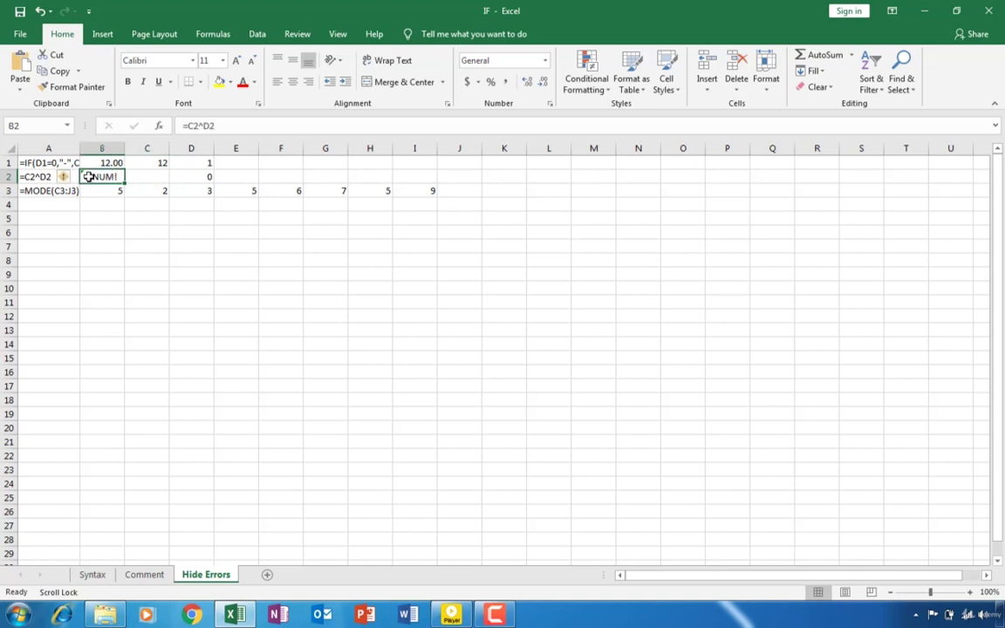
click(201, 177)
key(Delete)
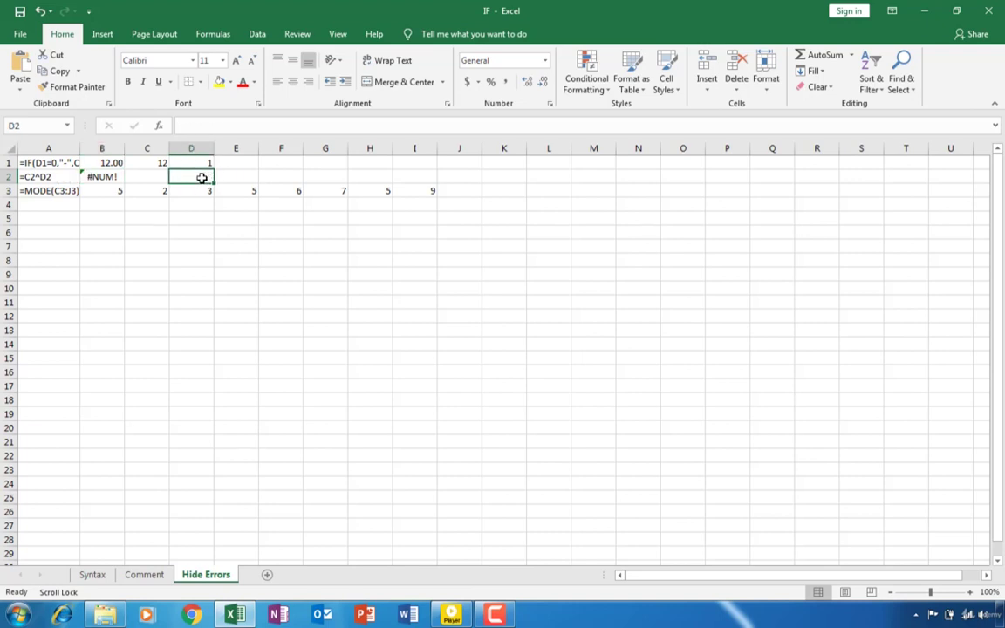
click(156, 188)
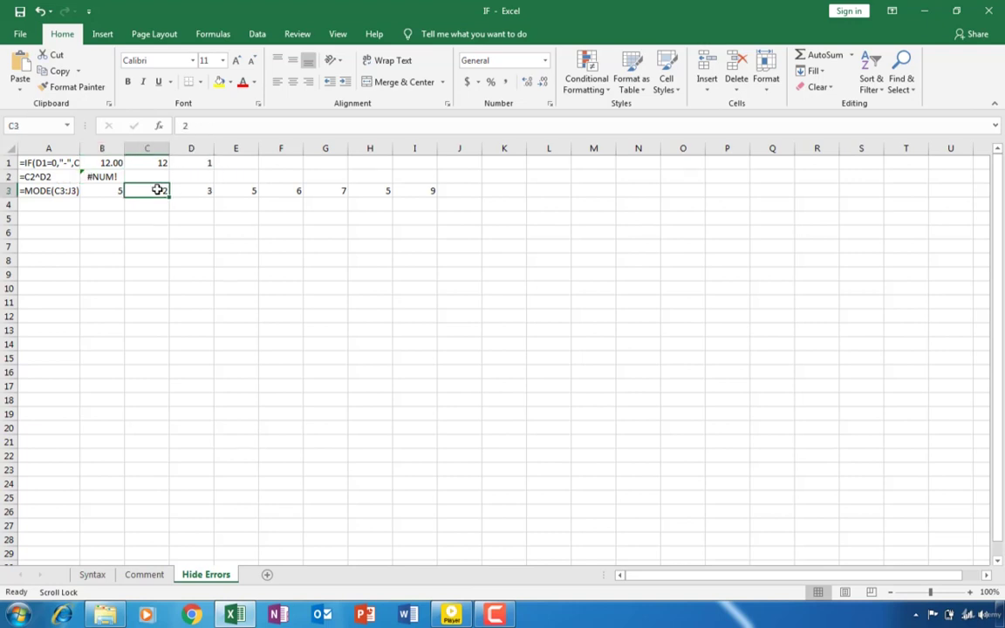
click(116, 176)
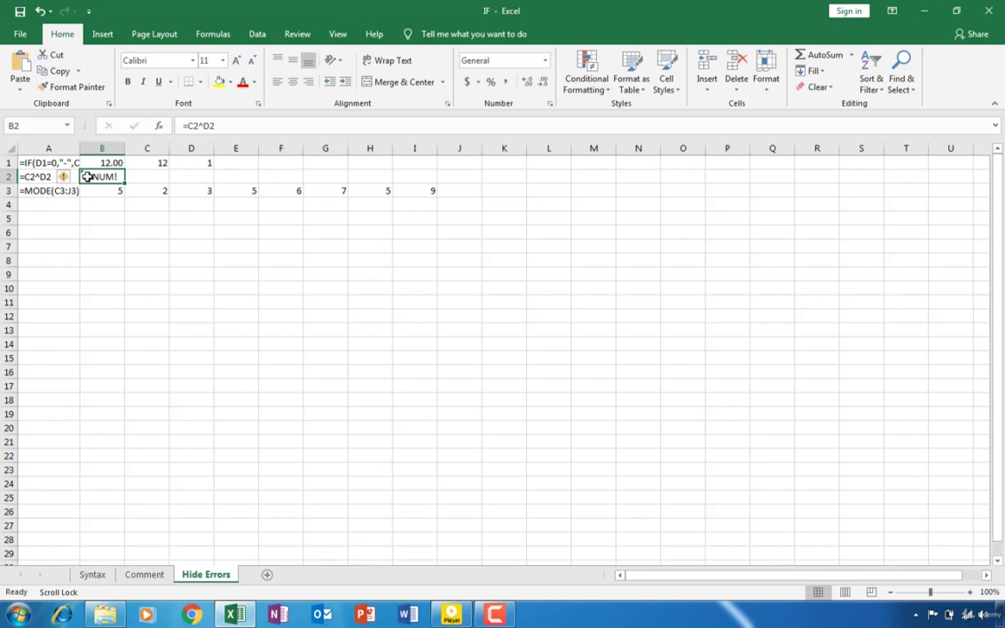
Wrap the power formula in B2 in an IF function so it reads =IF(D2=0,"-",C2^D2).
double_click(87, 177)
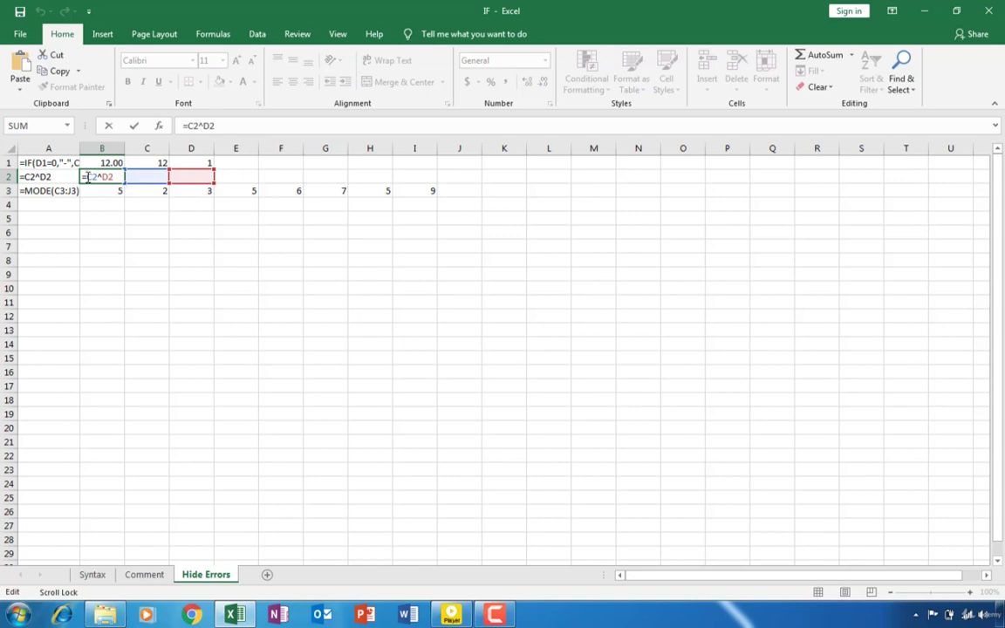
text(if)
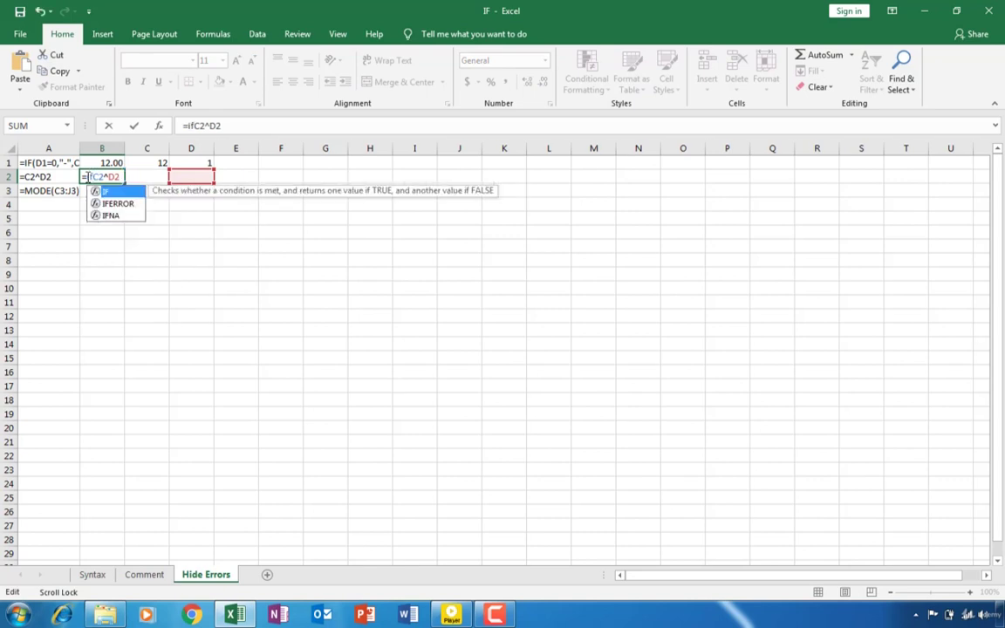
text(()
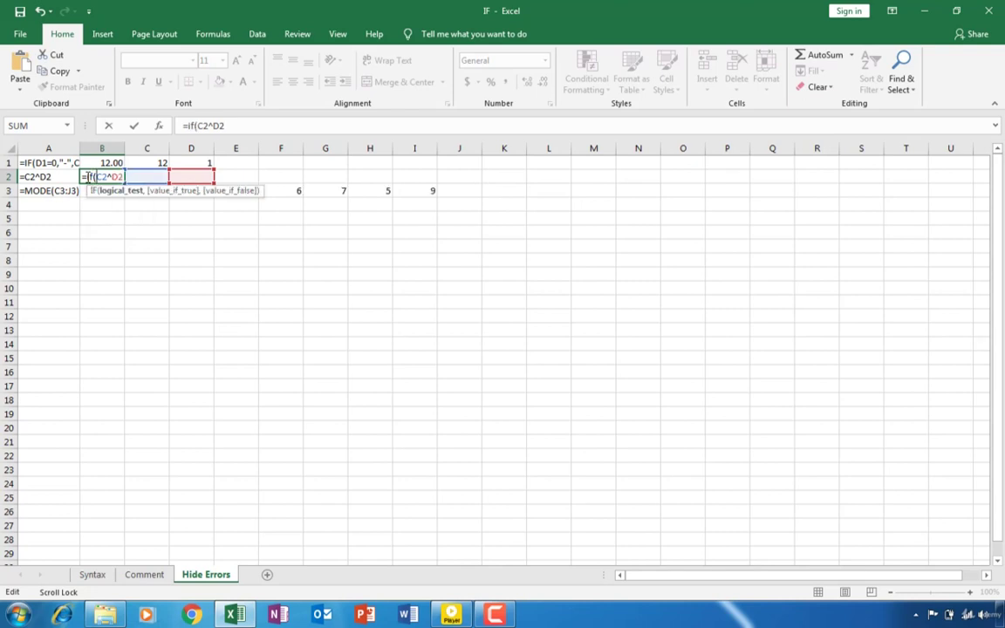
text(d2)
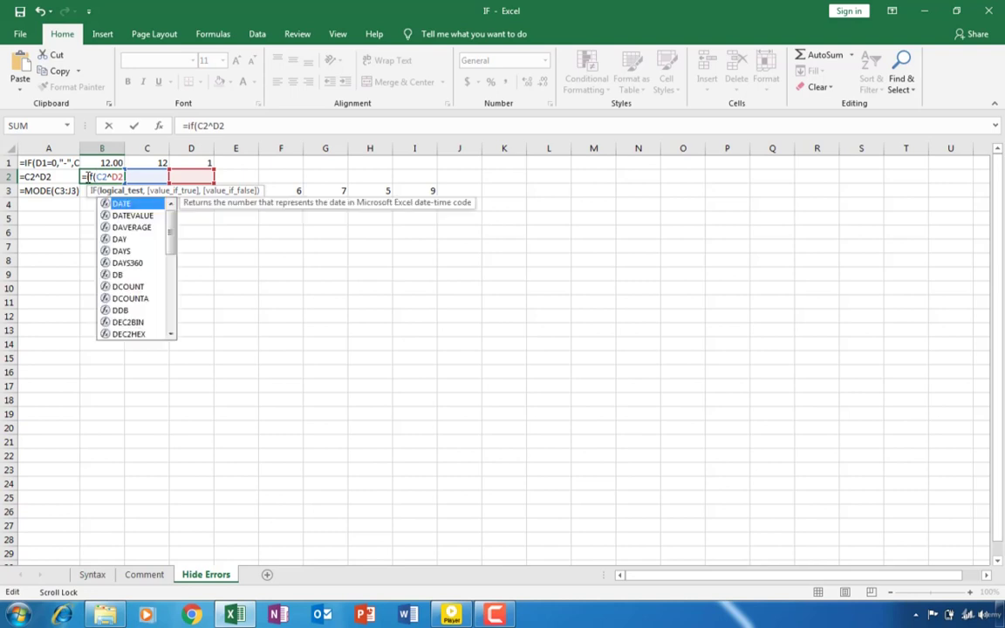
text(=0)
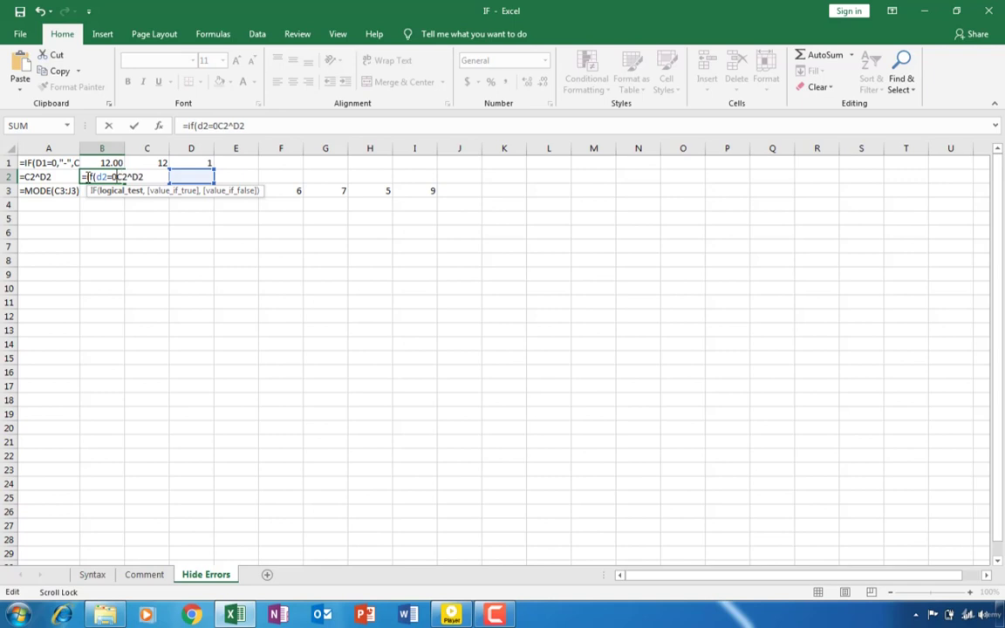
text(,")
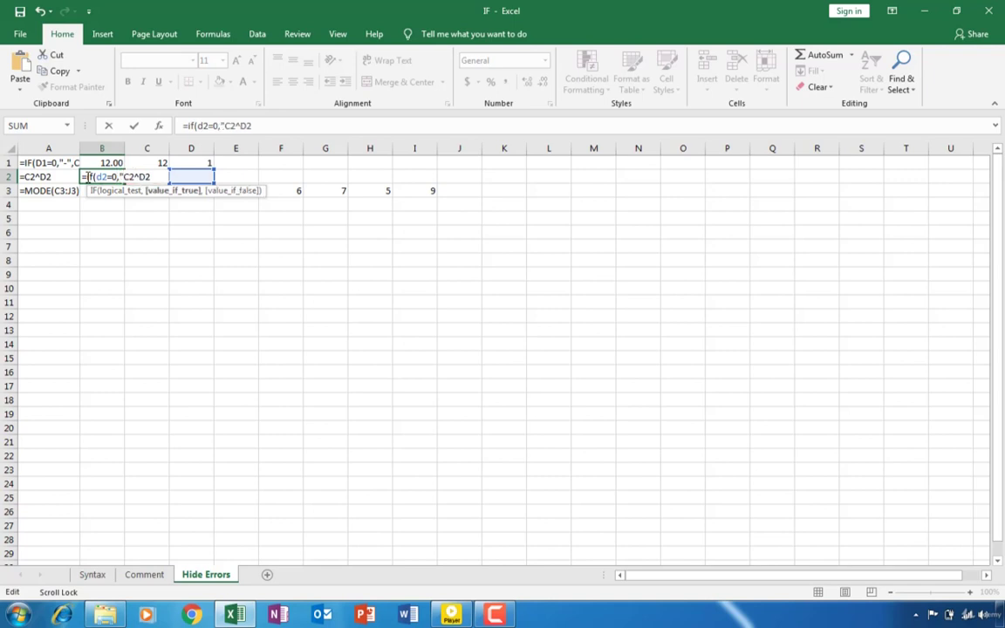
text(-",)
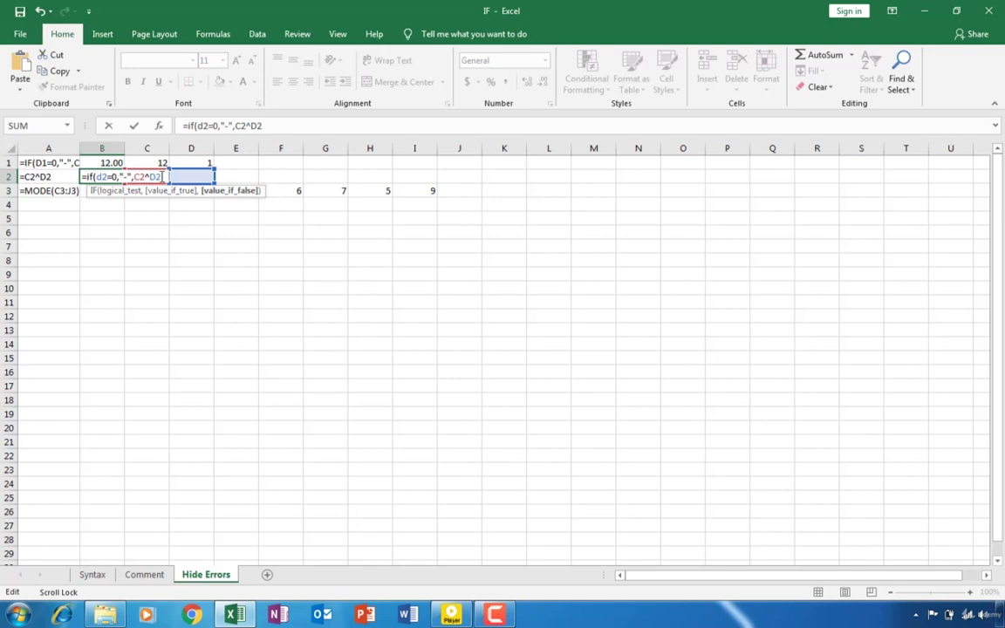
text())
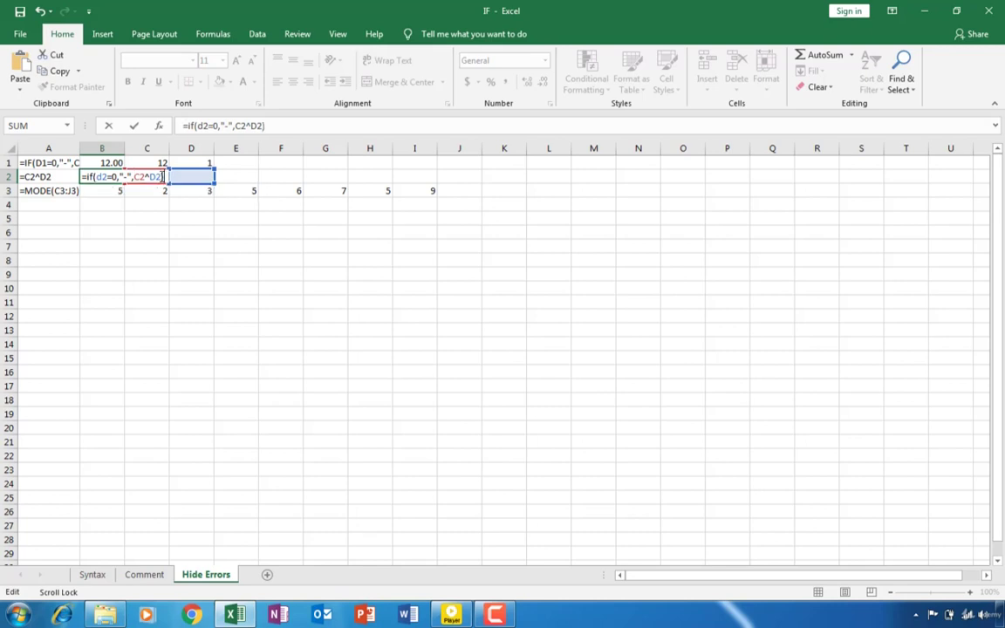
key(Return)
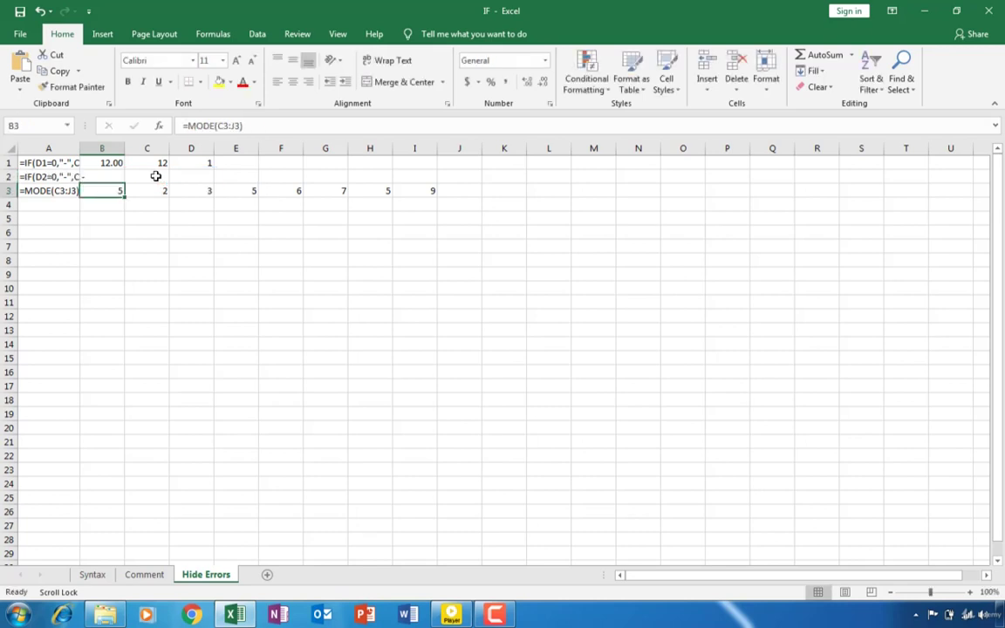
Review the IF formula in B2 and enter 2 as both the base in C2 and the exponent in D2.
click(112, 176)
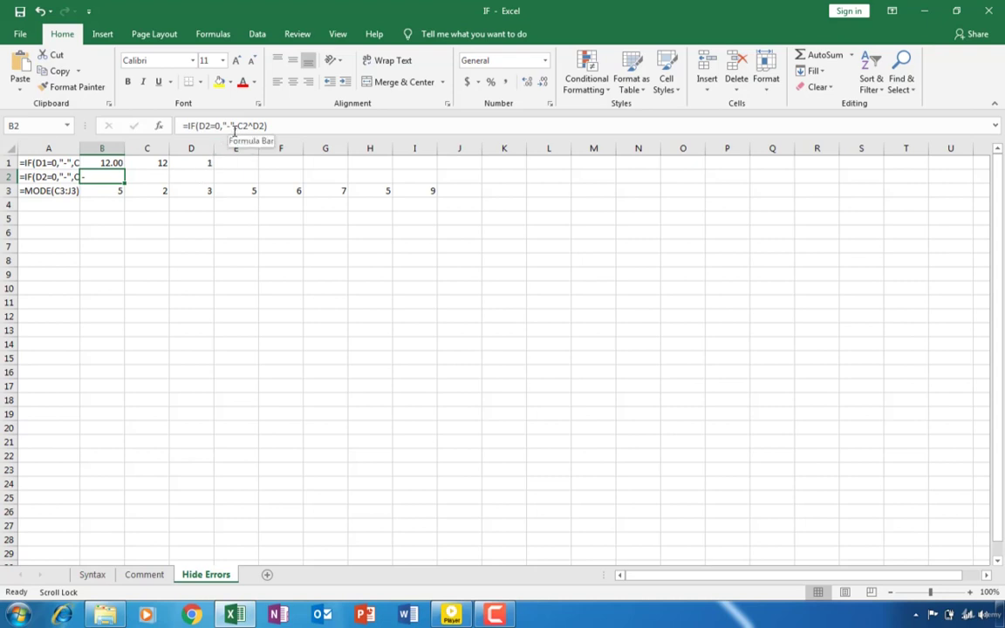
click(166, 177)
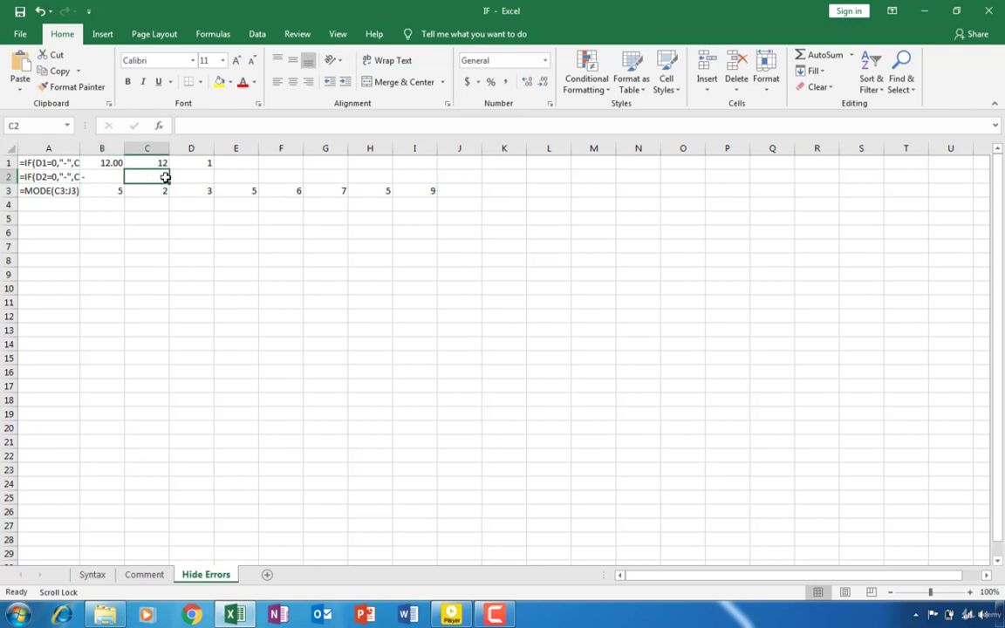
text(2)
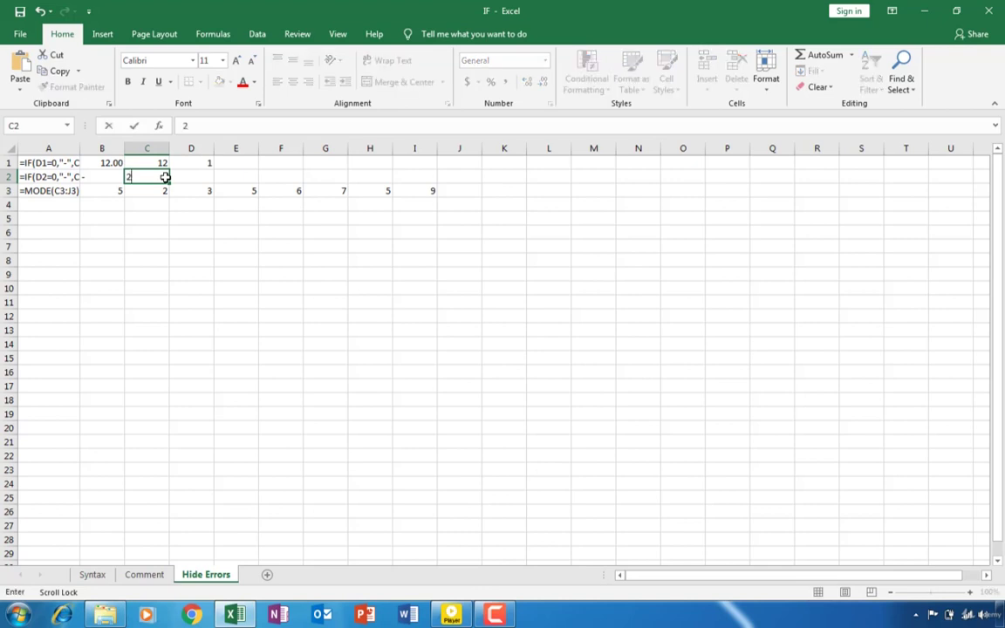
click(200, 177)
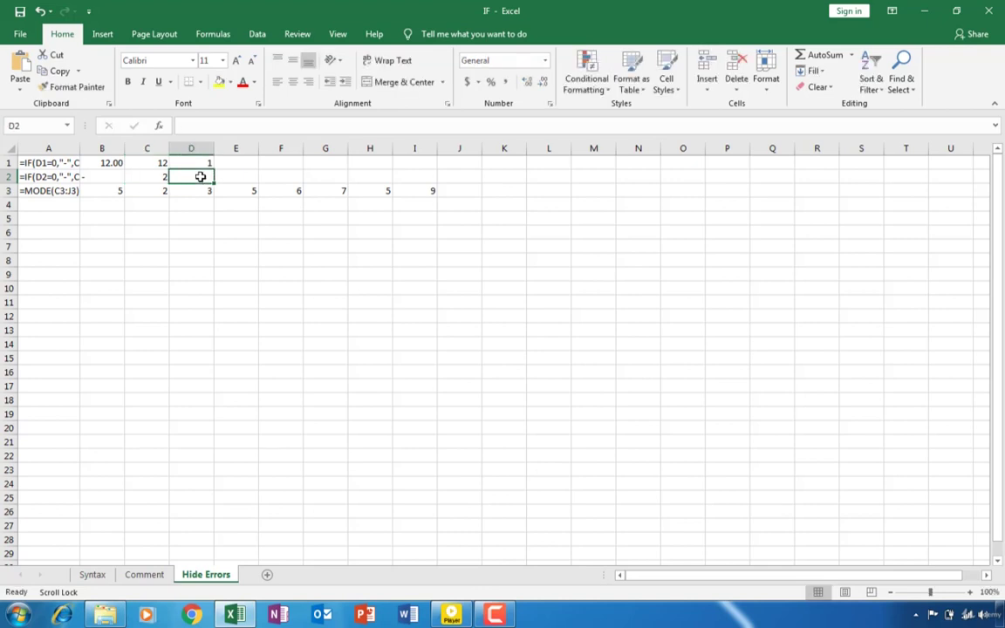
text(2)
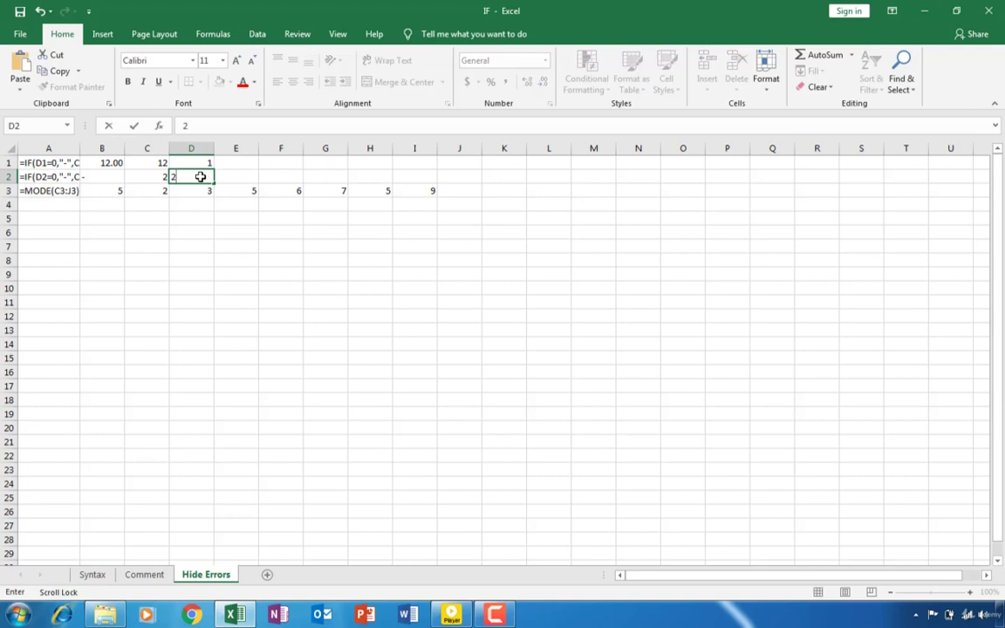
key(Return)
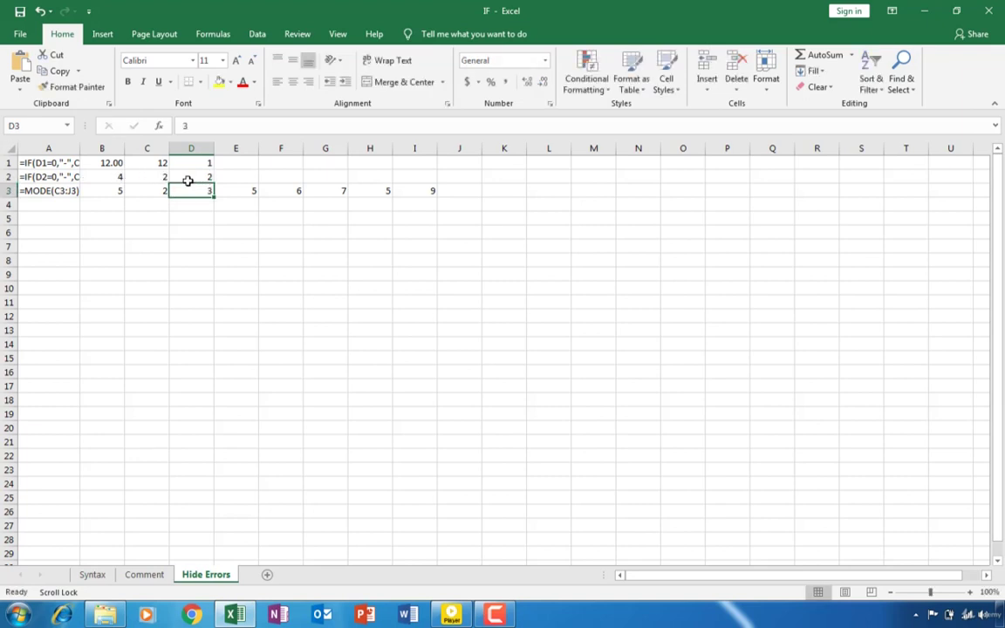
Keep the current Windows color scheme with the ask-again option, and replace the value in E3 of the MODE data with 10.
click(118, 195)
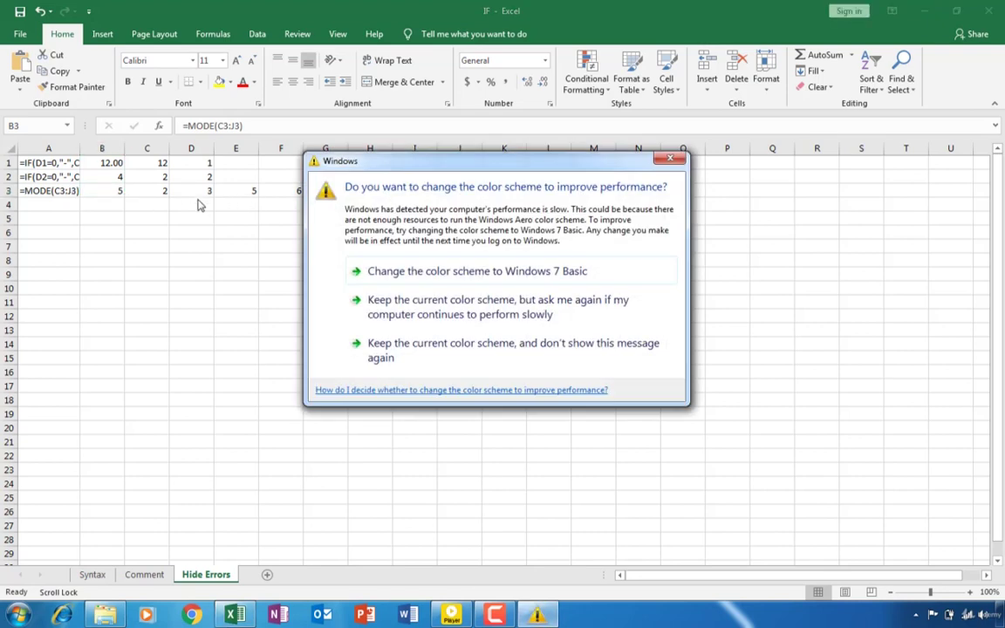
click(434, 320)
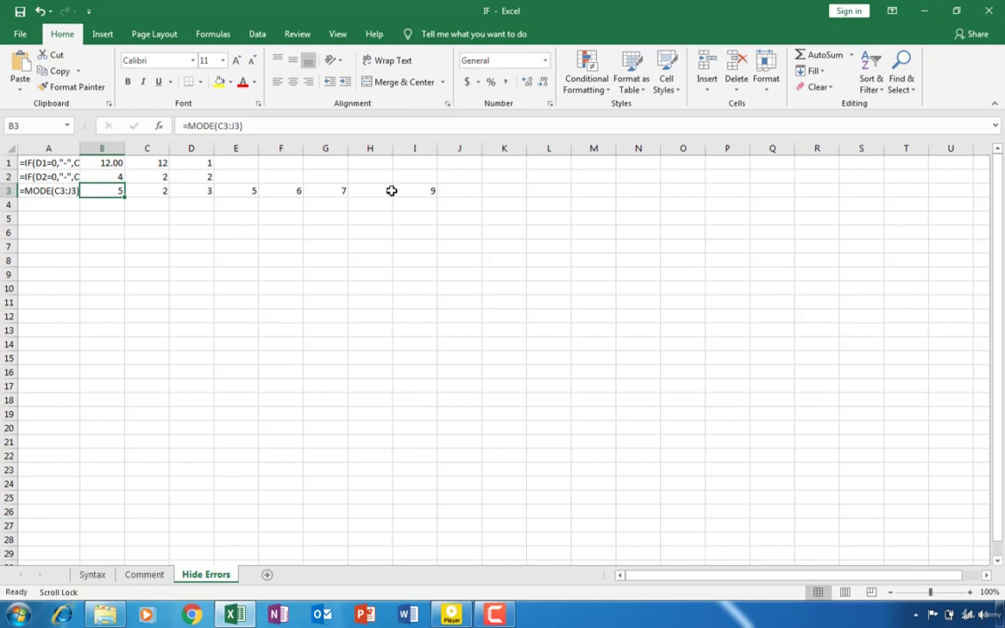
click(246, 190)
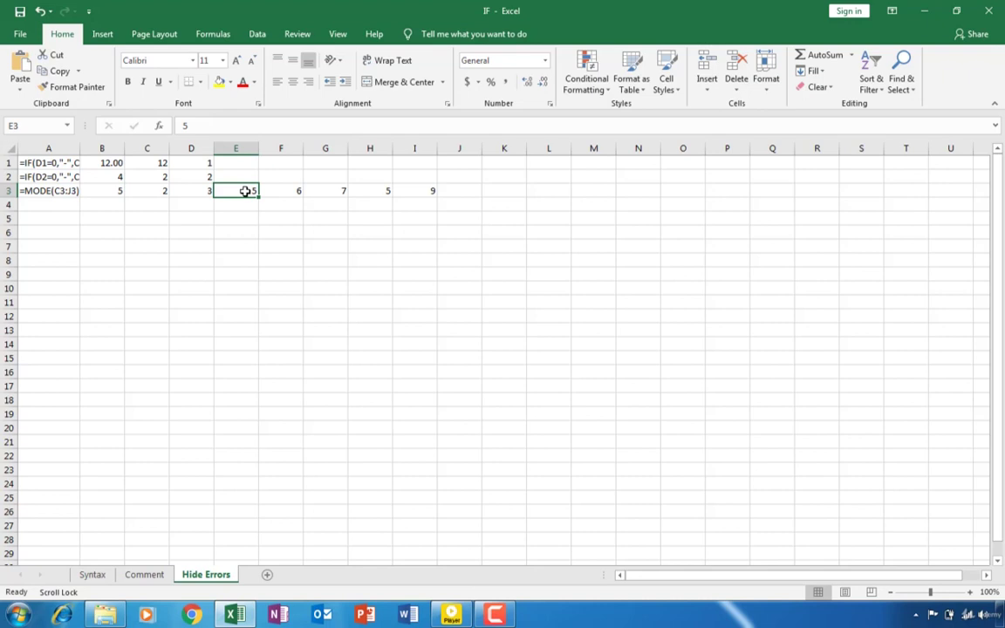
key(Delete)
text(10)
key(Return)
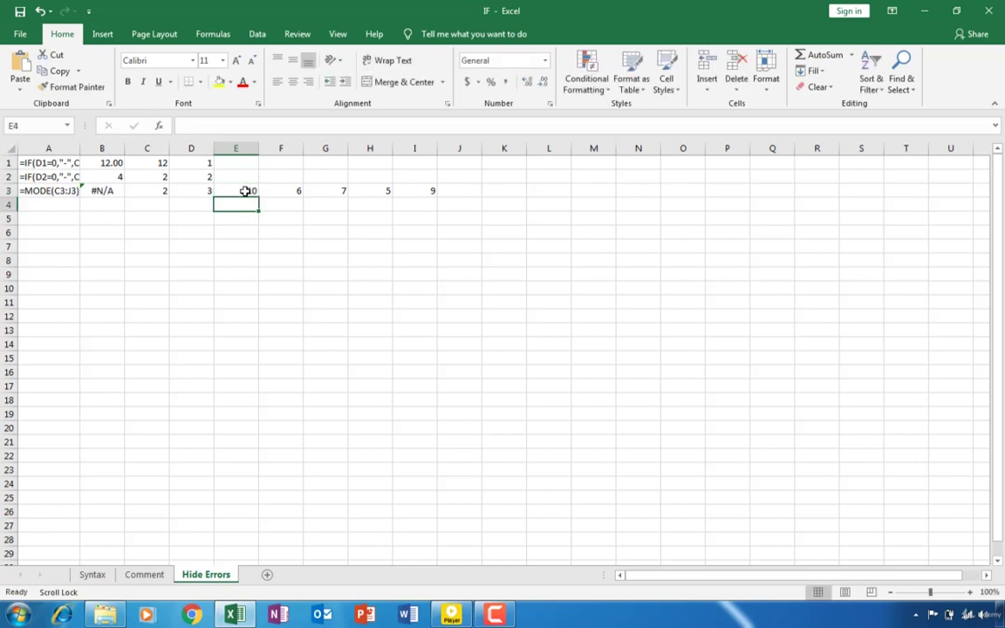
Try to wrap the MODE formula in B3 in IF and ISNA as =if(isna(mode(c3:j3,"-",MODE(C3:J3)).
click(102, 190)
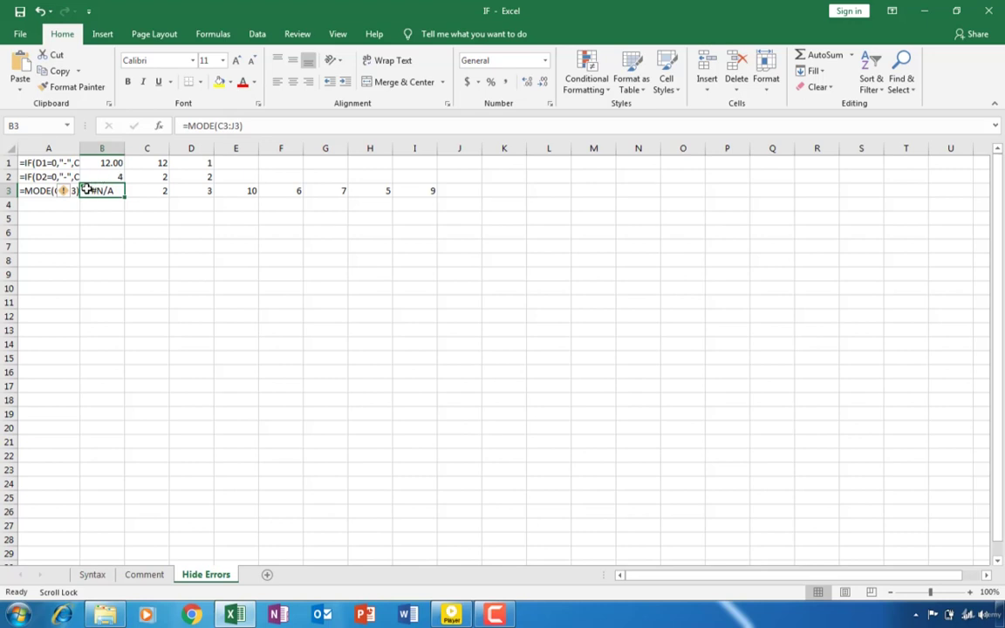
double_click(87, 189)
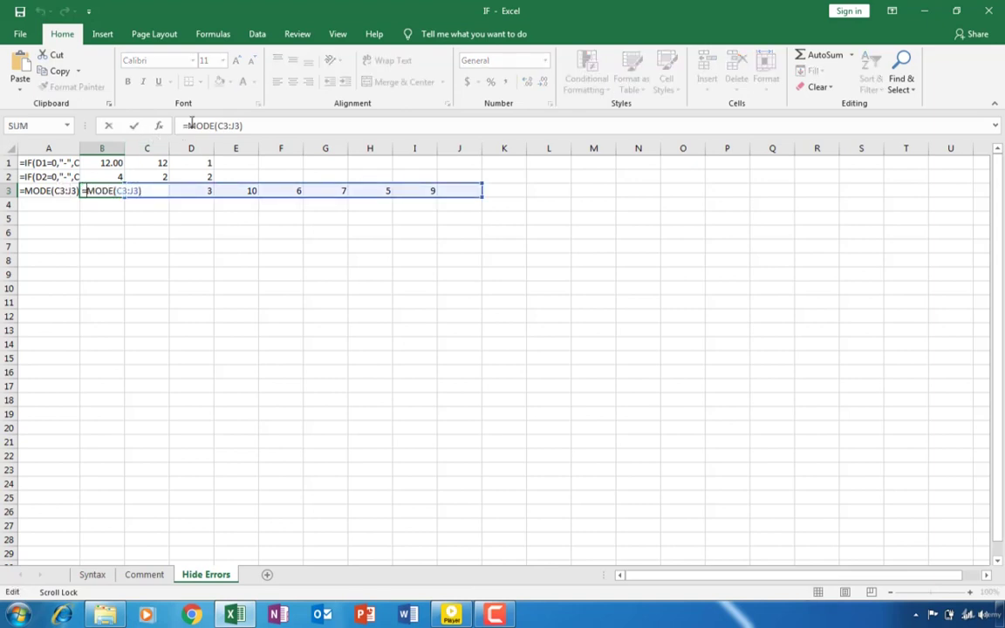
click(191, 125)
text(if)
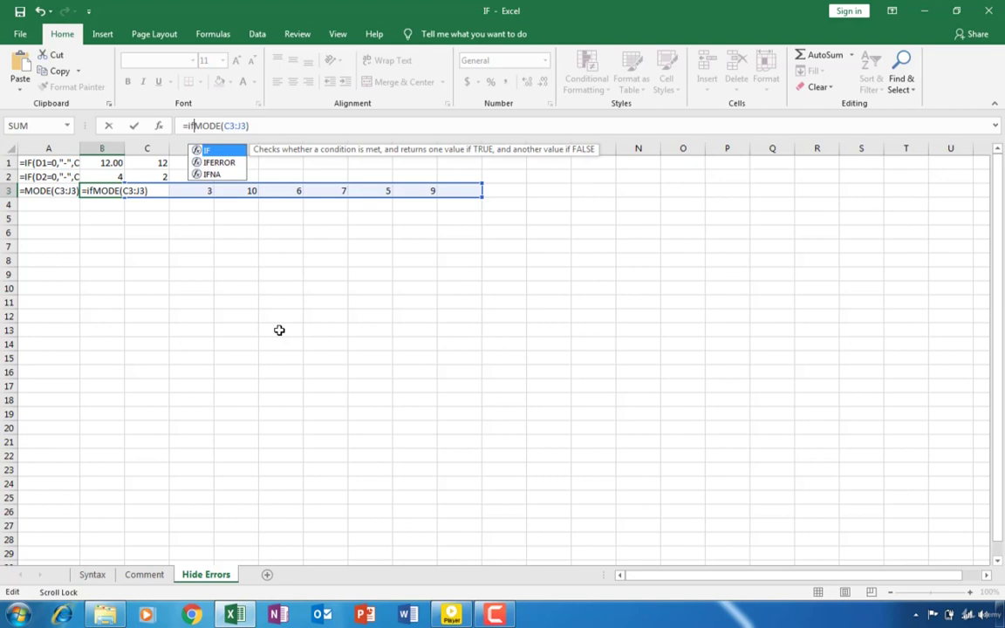
text(()
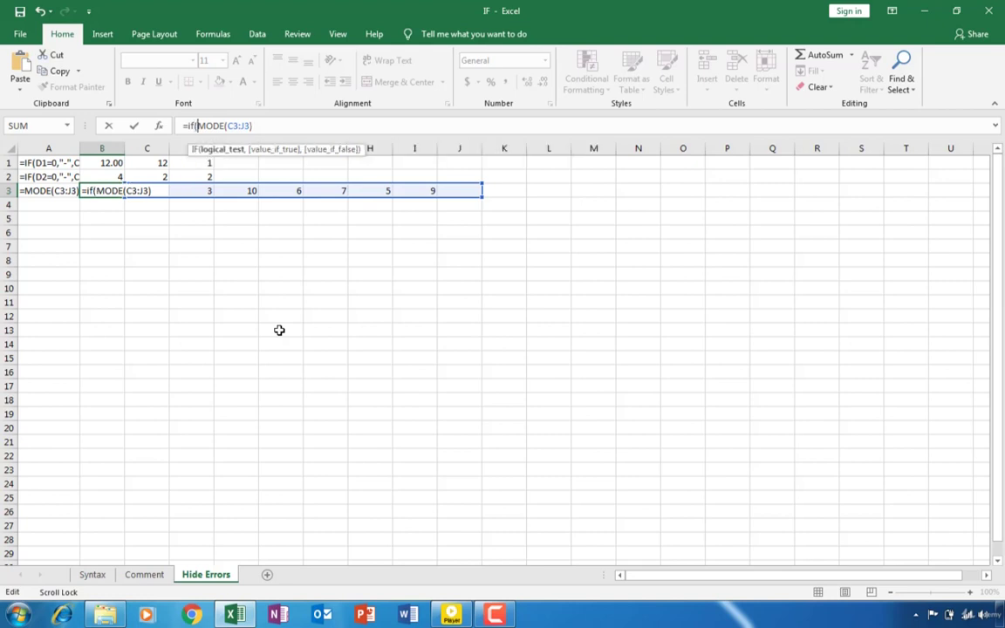
text(is)
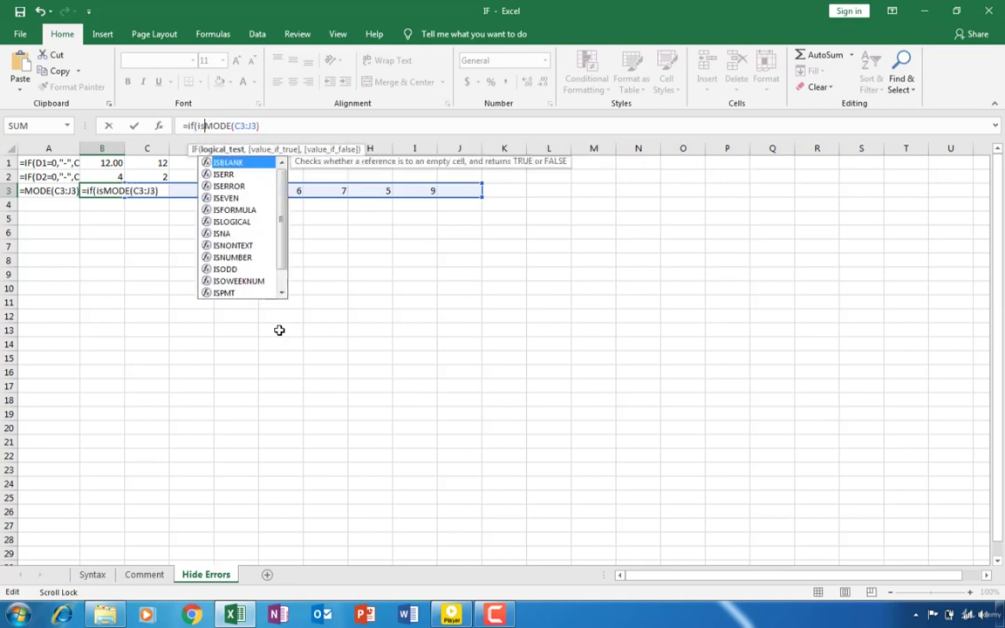
text(na)
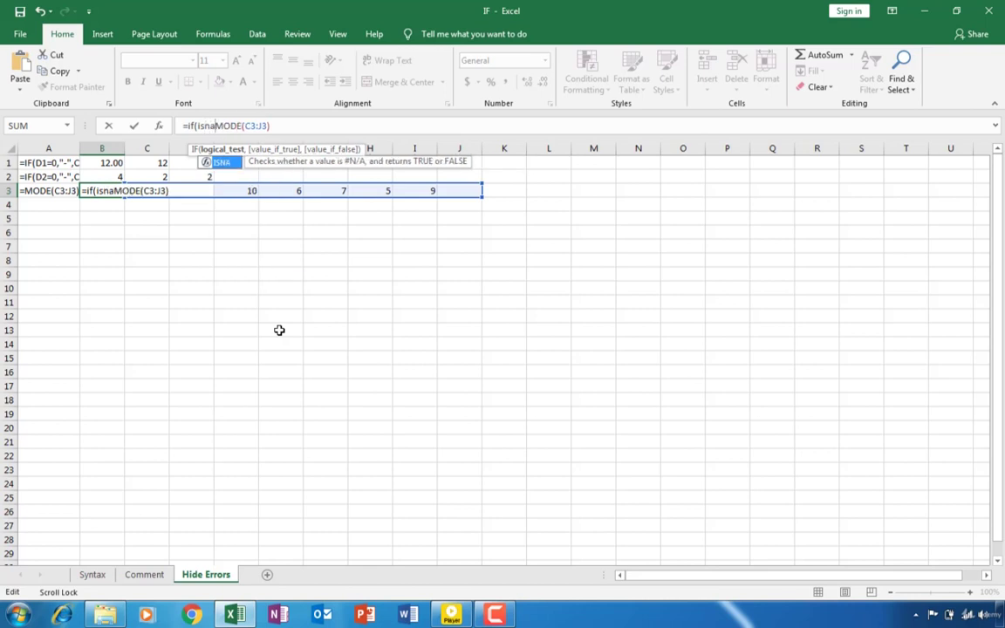
text(()
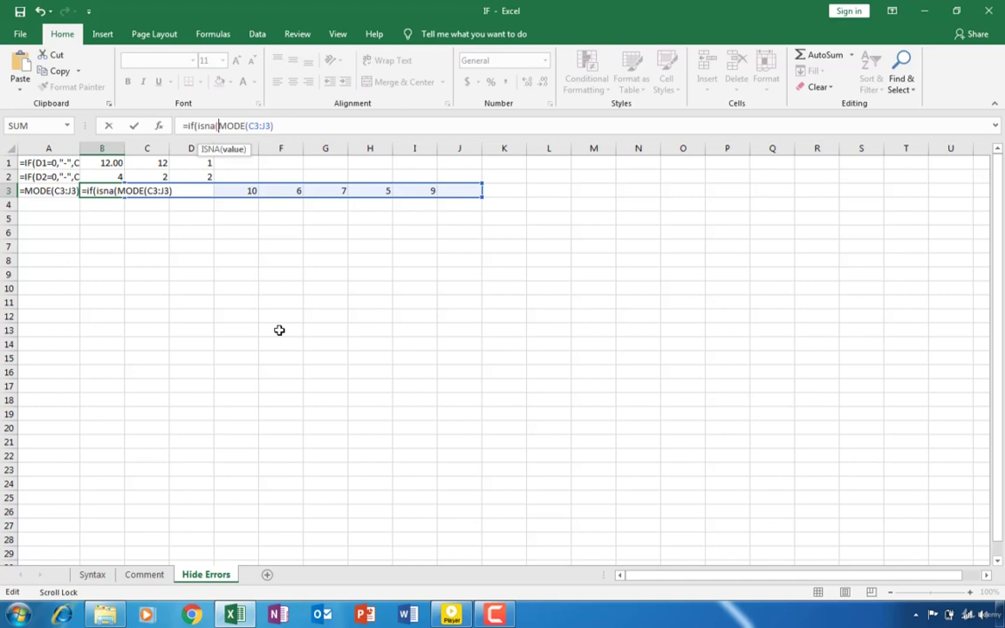
text(m)
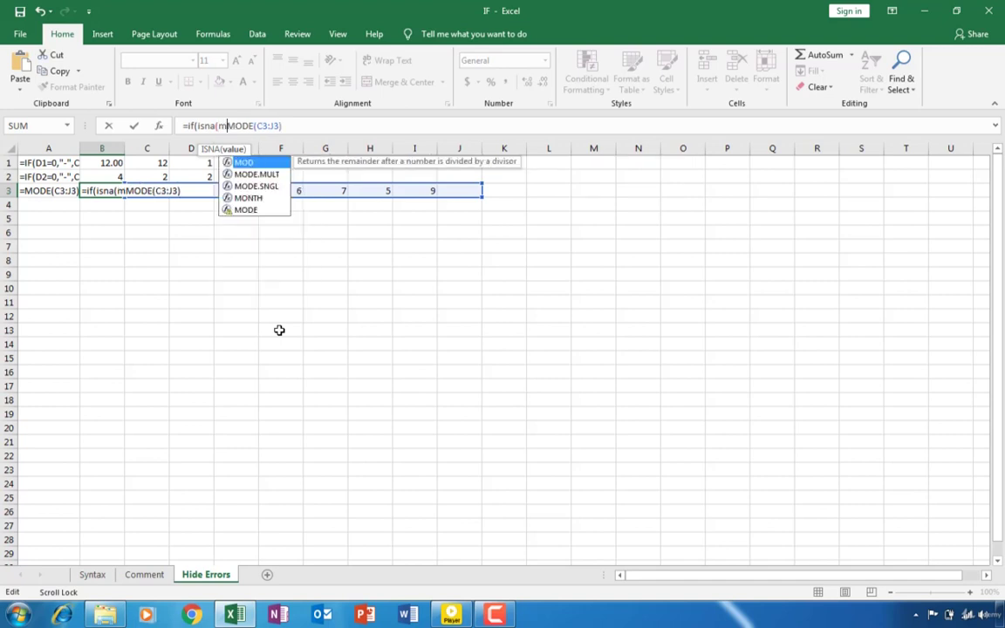
text(ode)
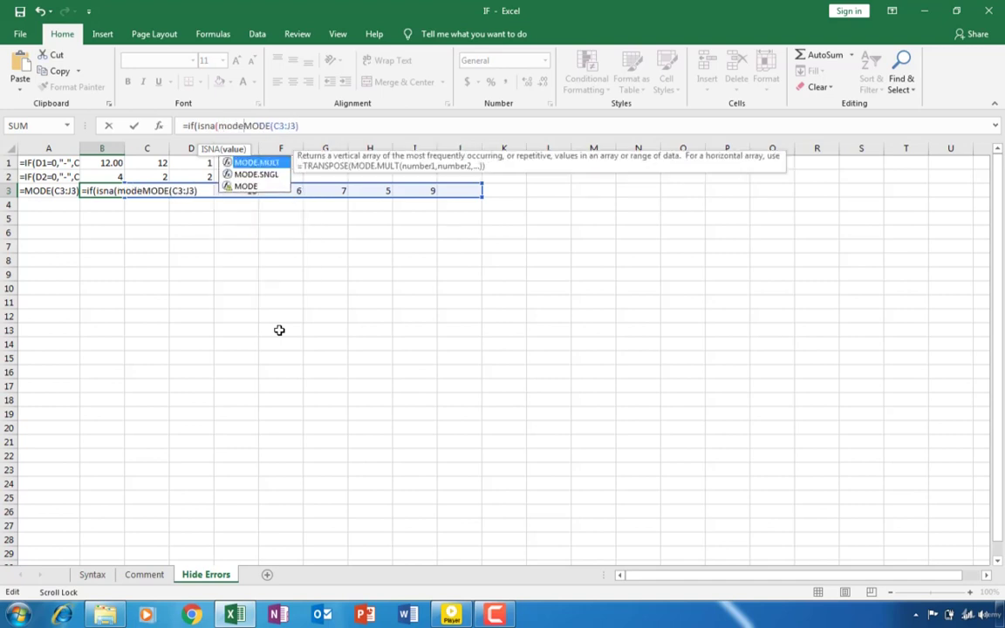
text(()
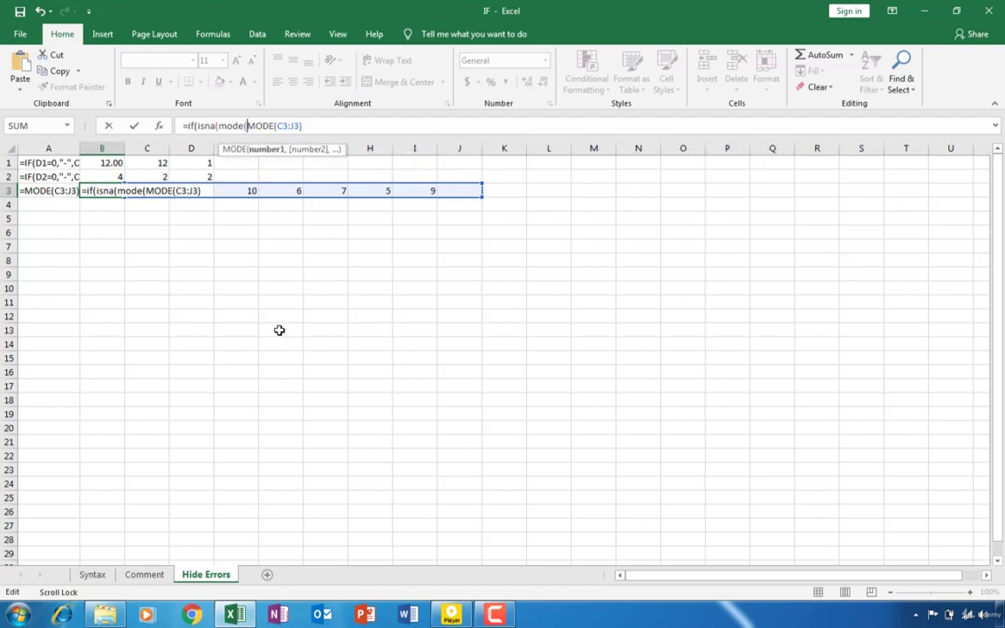
text(c3)
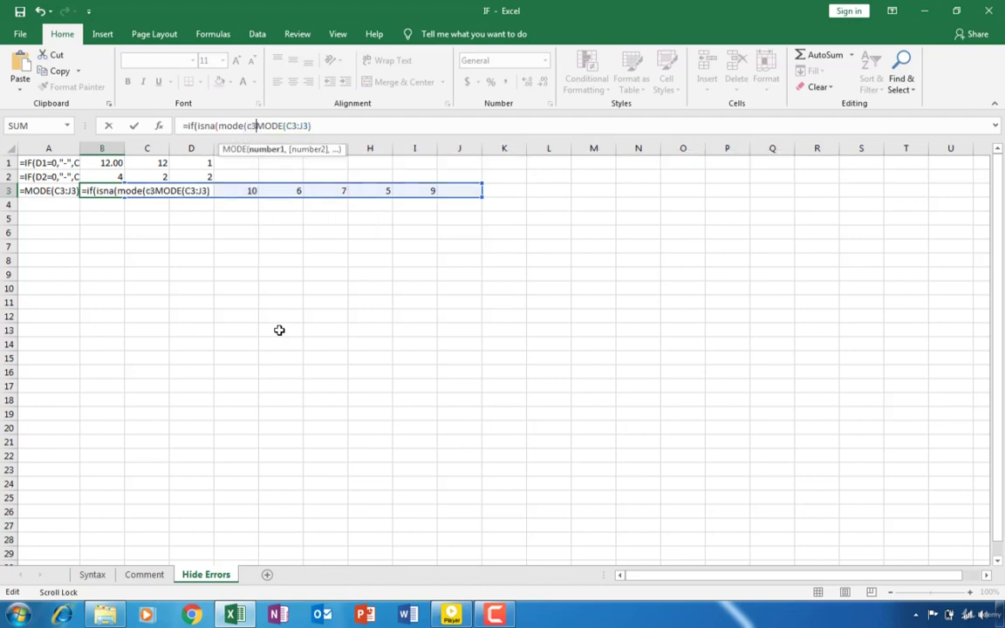
text(:)
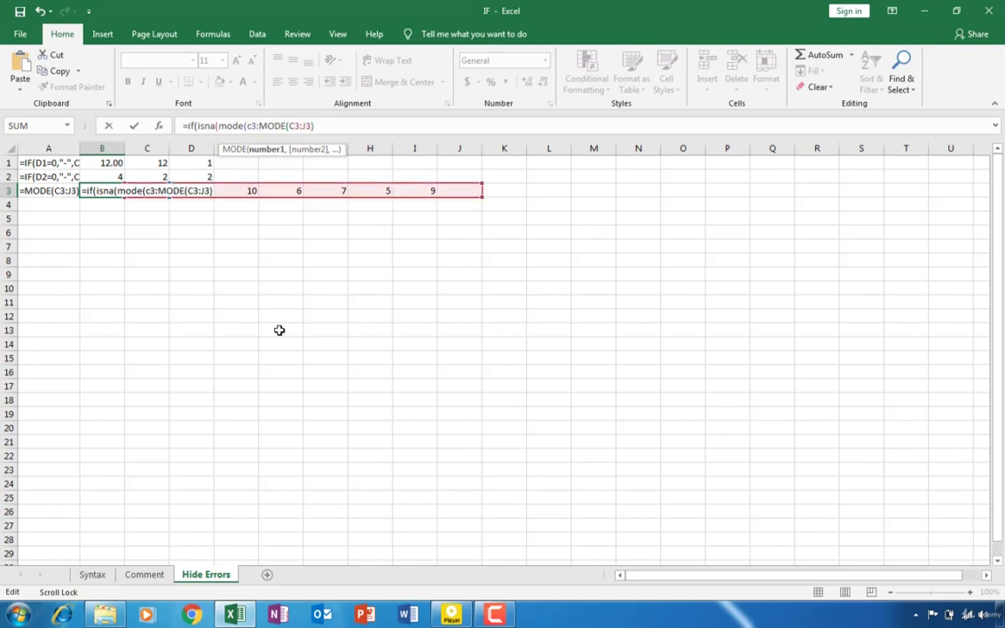
text(j3)
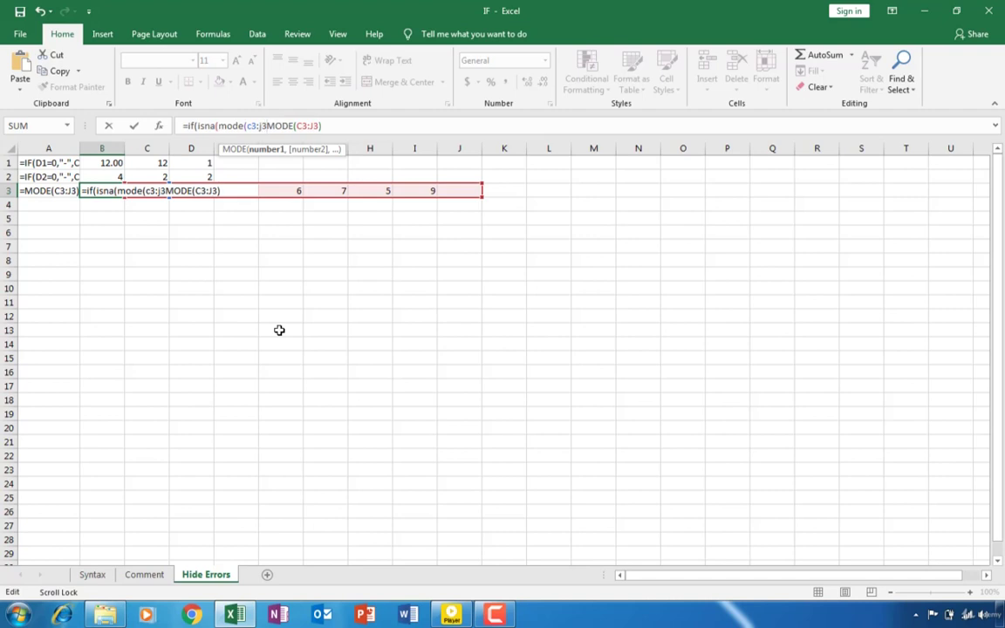
text(,)
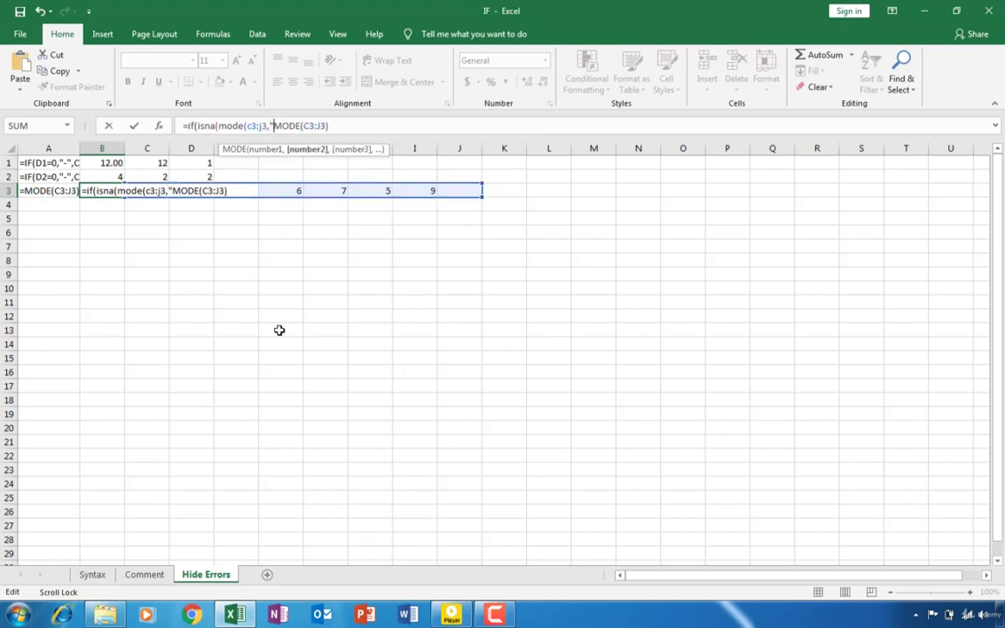
text("-)
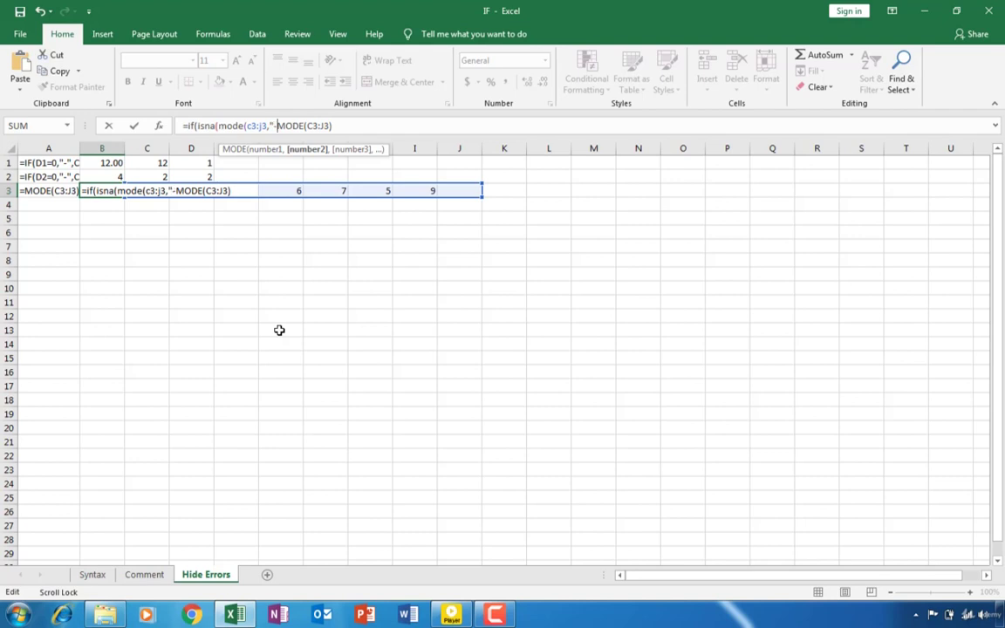
text(")
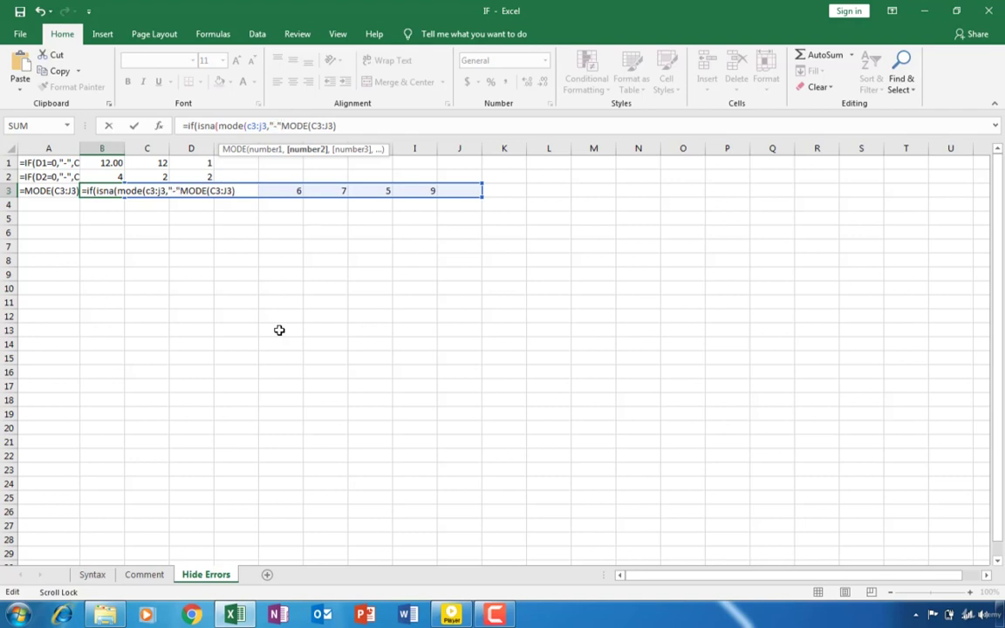
text(,)
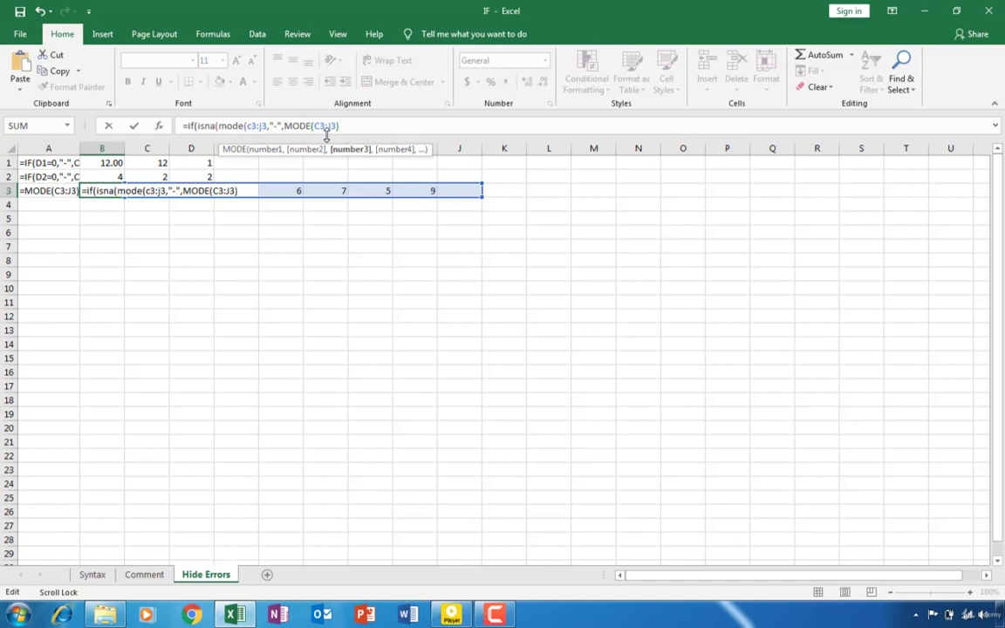
click(347, 126)
text())
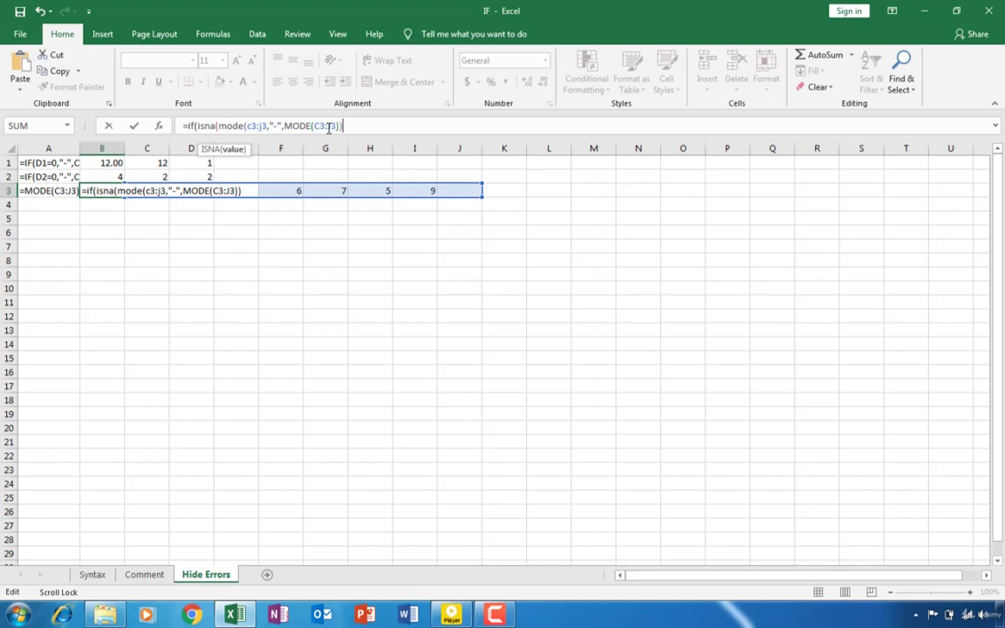
key(Return)
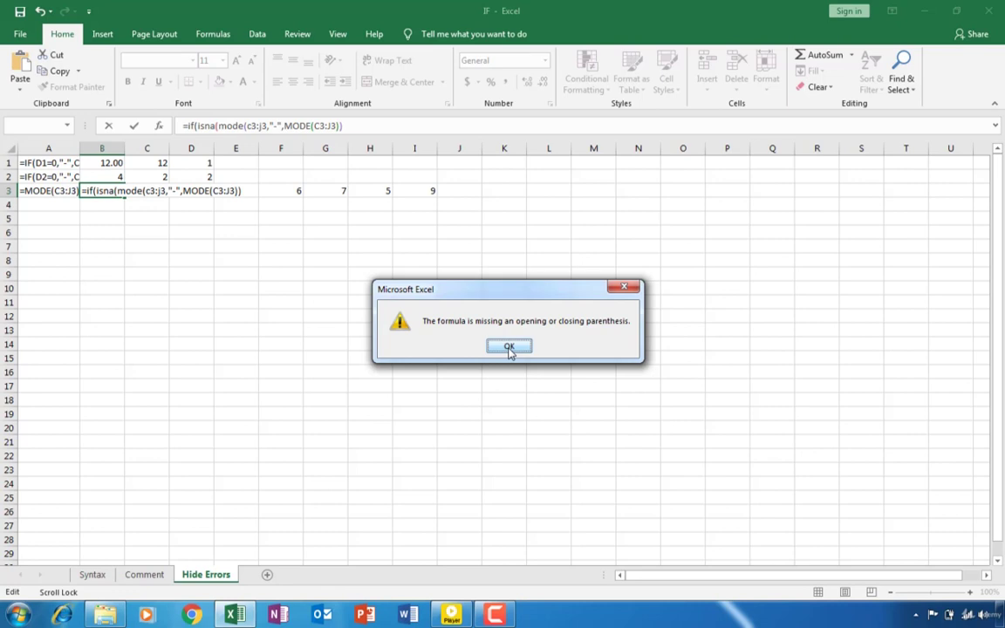
click(510, 347)
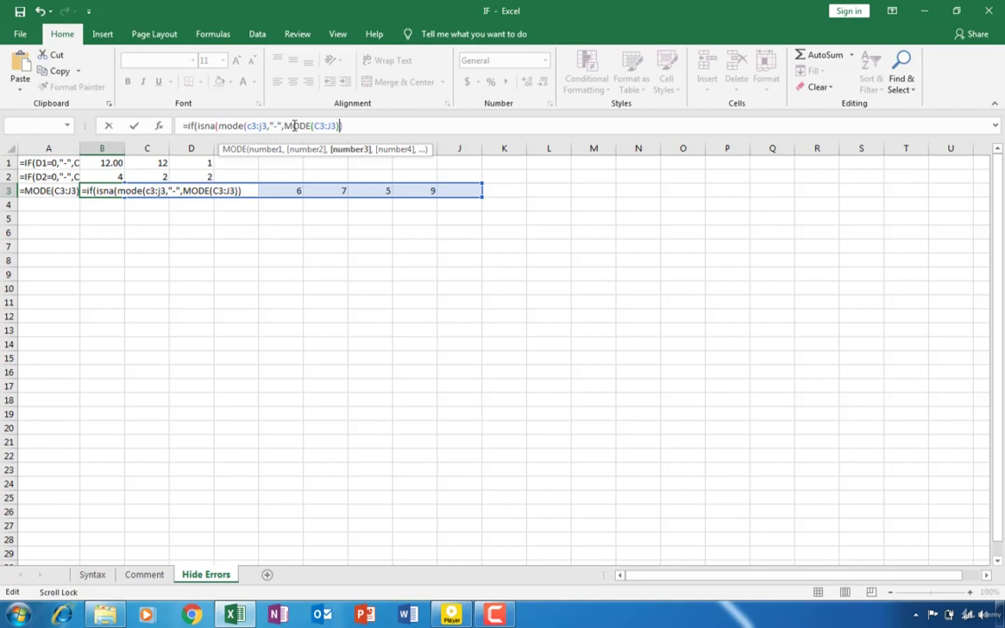
Try one more closing parenthesis at the end of the B3 formula, and discard the edit.
click(347, 125)
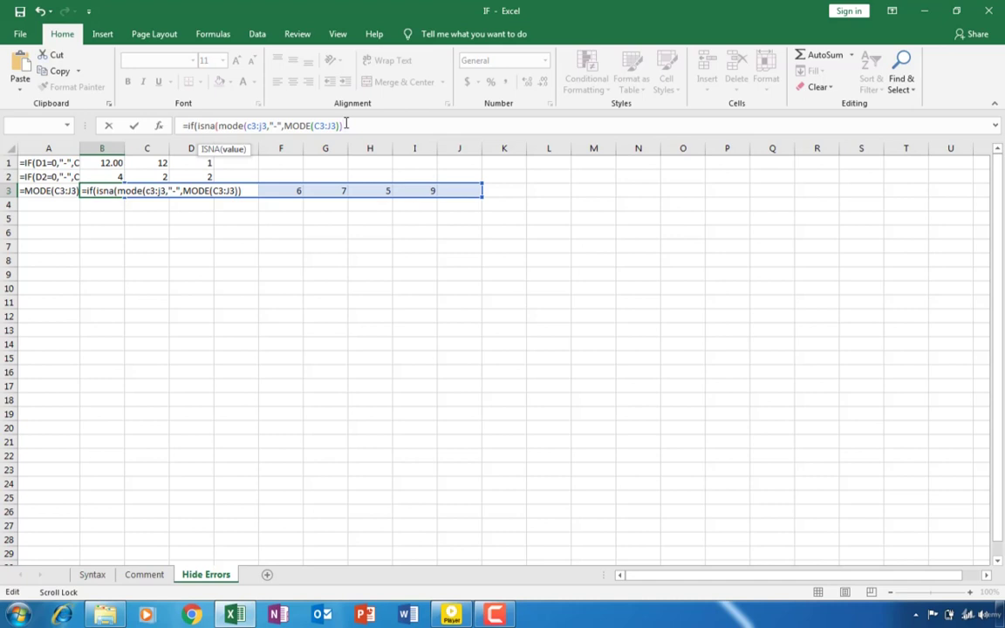
text())
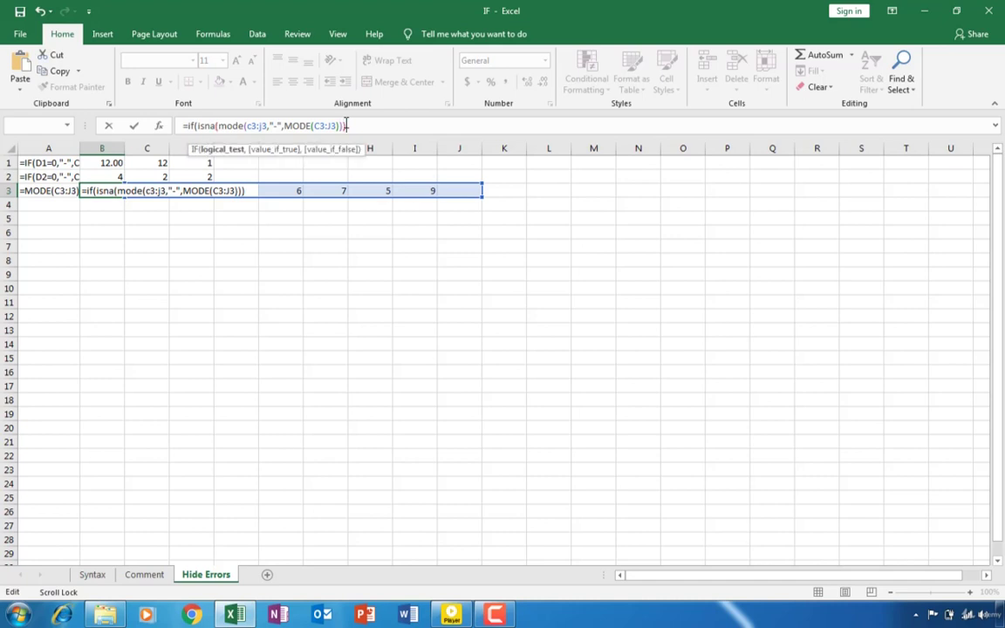
key(Return)
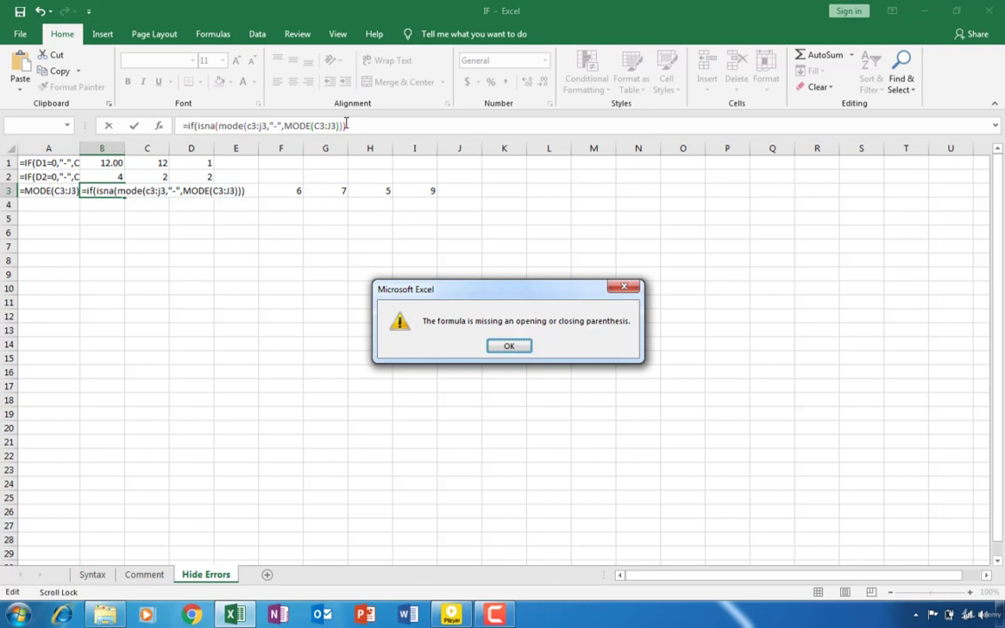
key(Return)
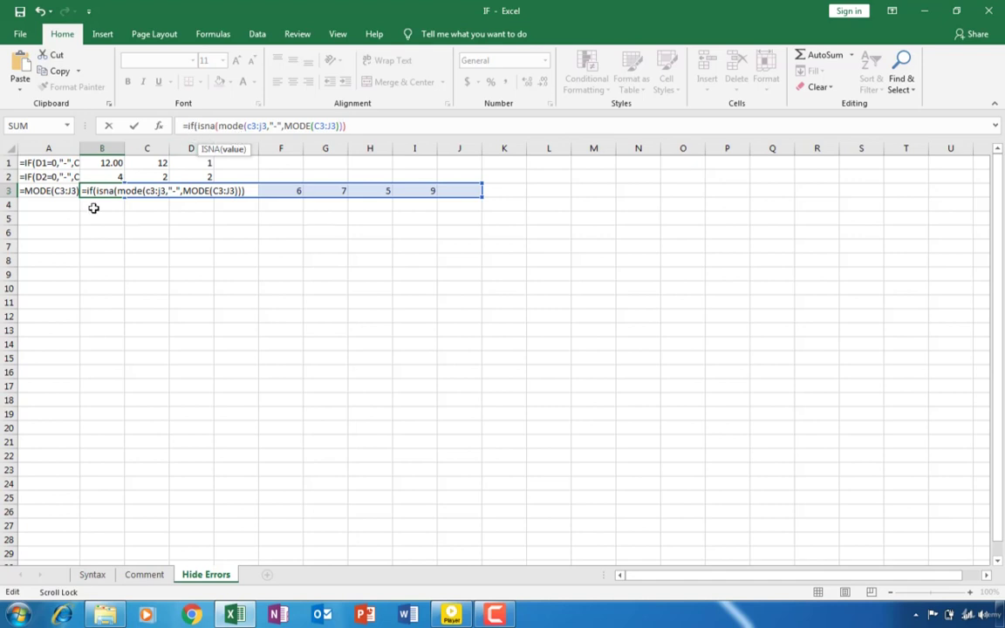
key(Escape)
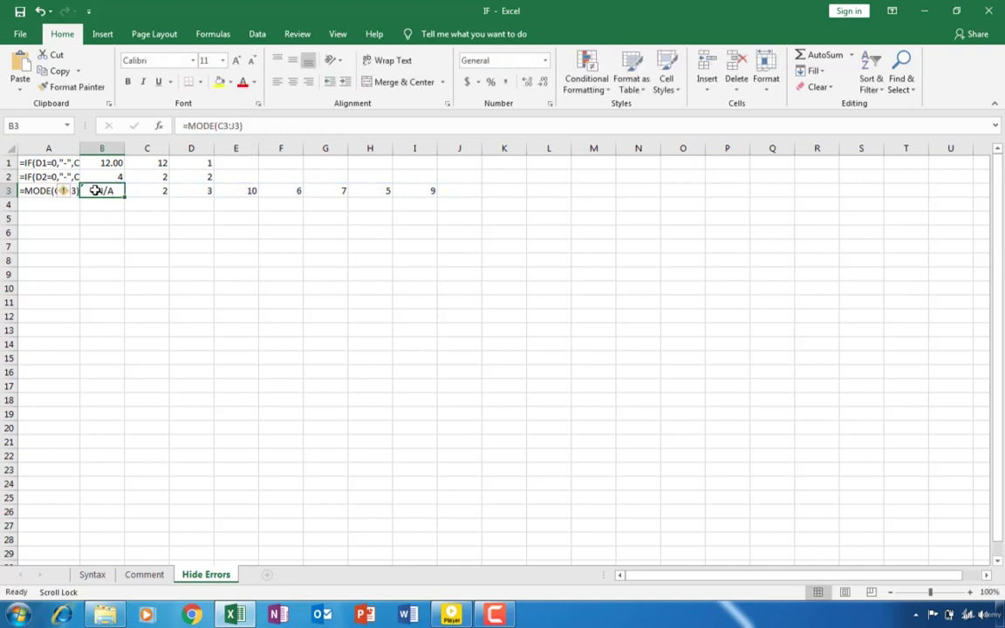
In B3, put an IF with the logical test isna(mode(c3:j3)) in front of the existing MODE formula.
double_click(95, 190)
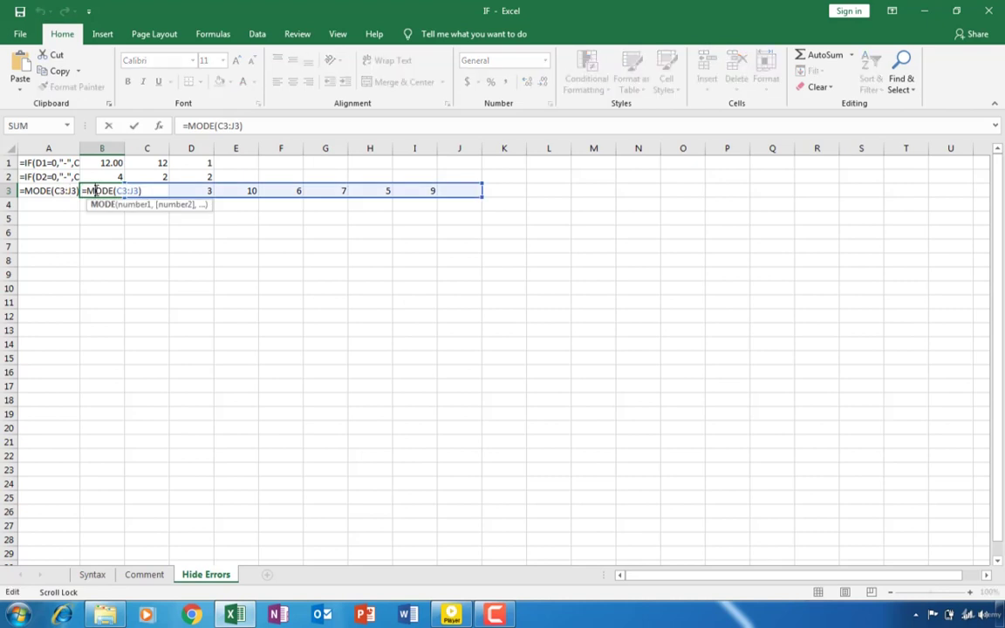
click(187, 125)
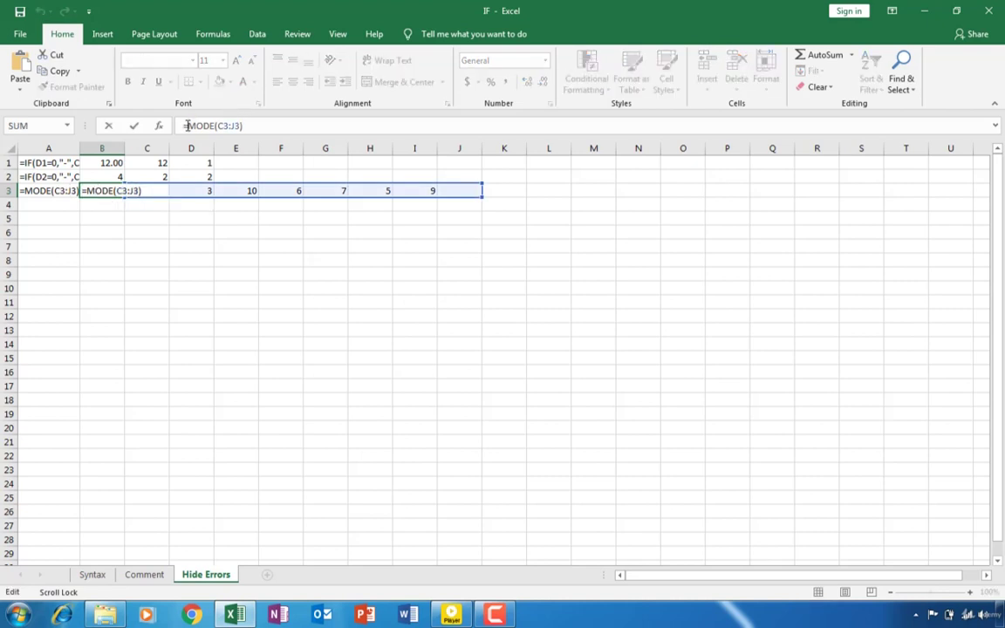
text(if)
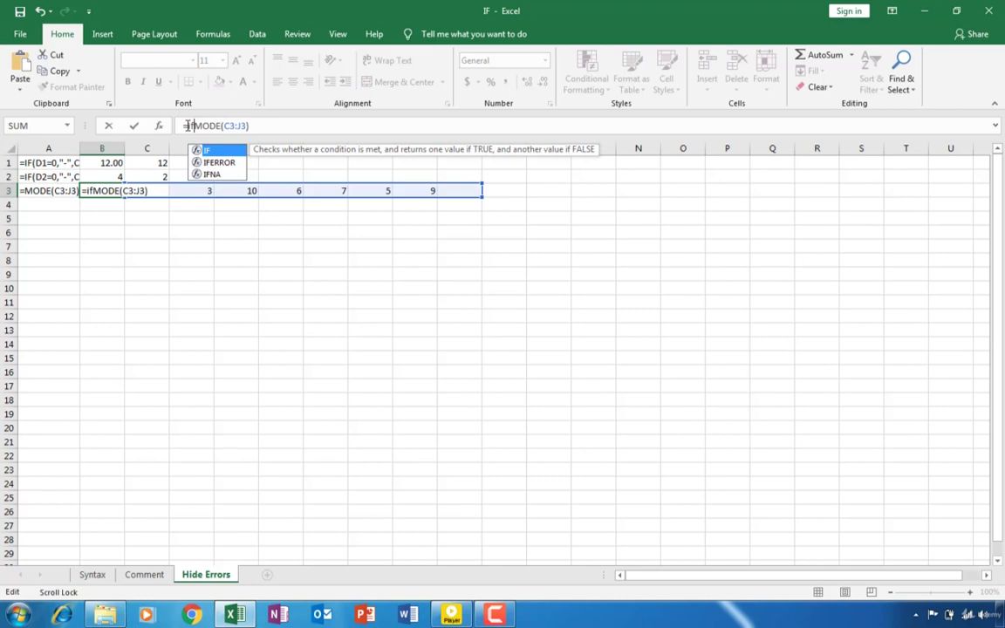
text(()
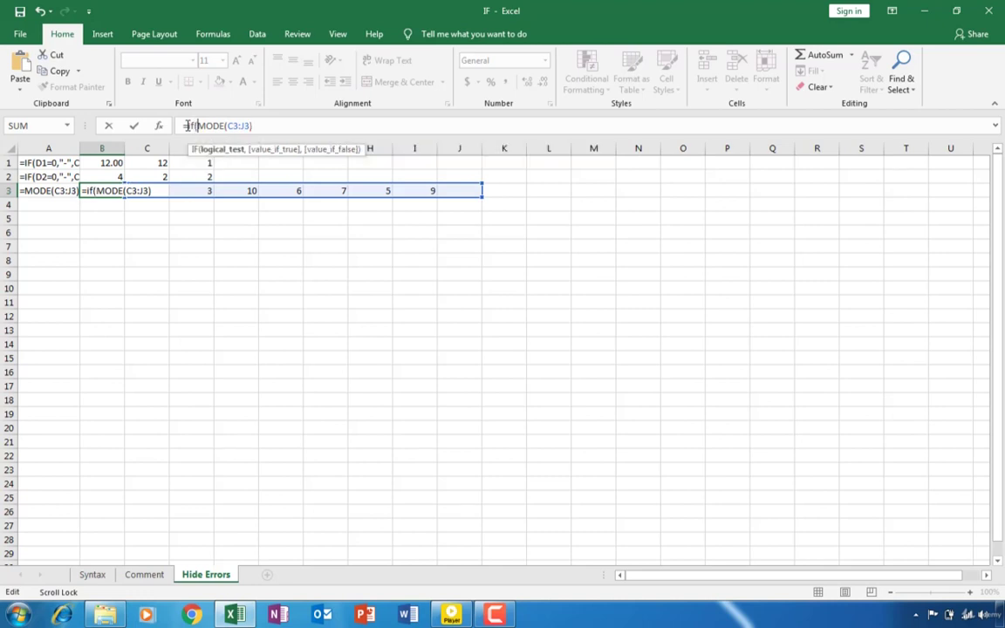
text(i)
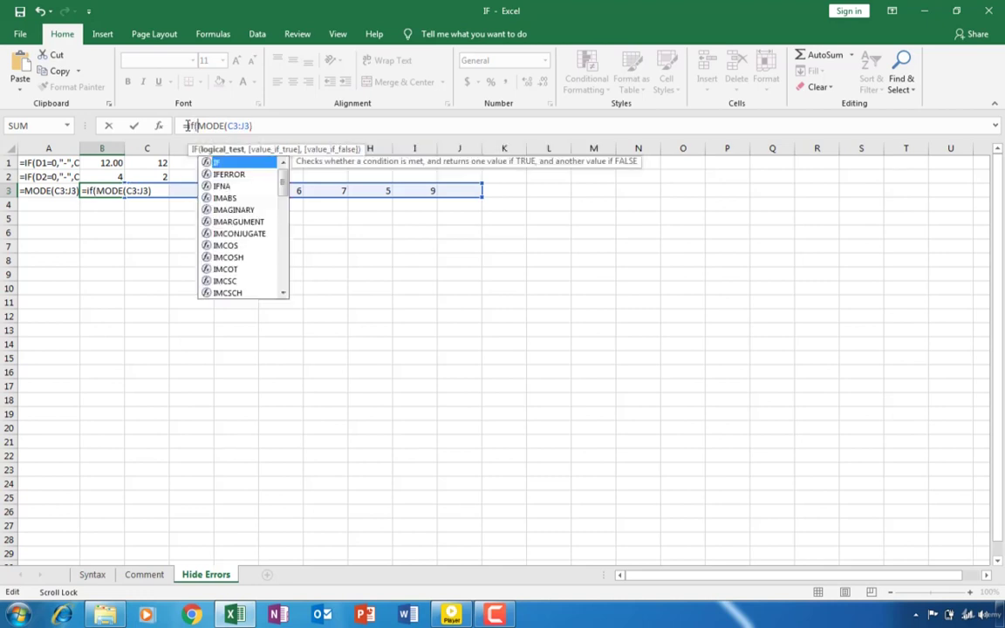
text(sna)
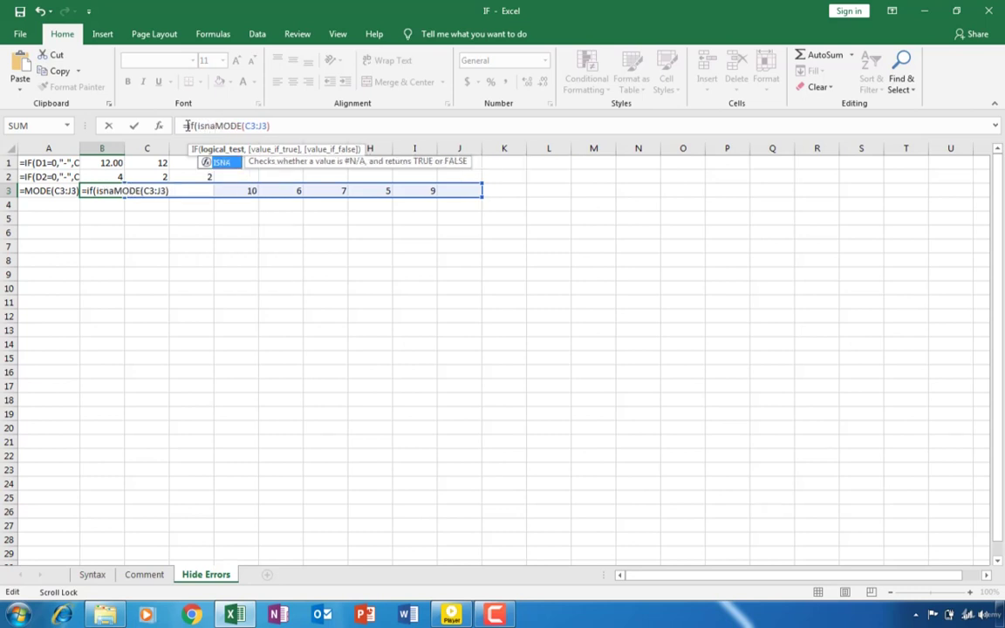
text(()
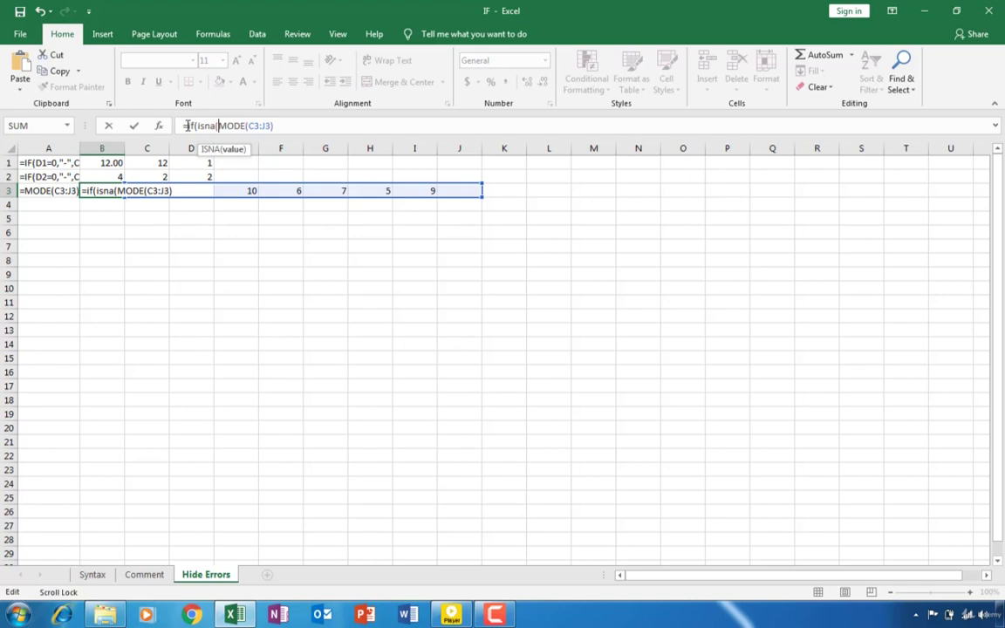
text(mode)
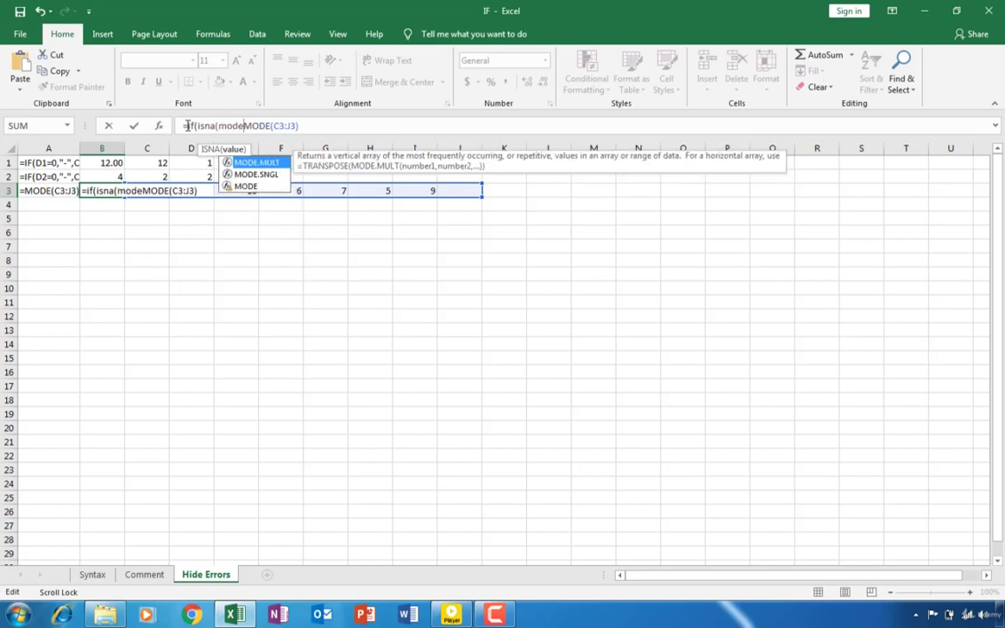
text(()
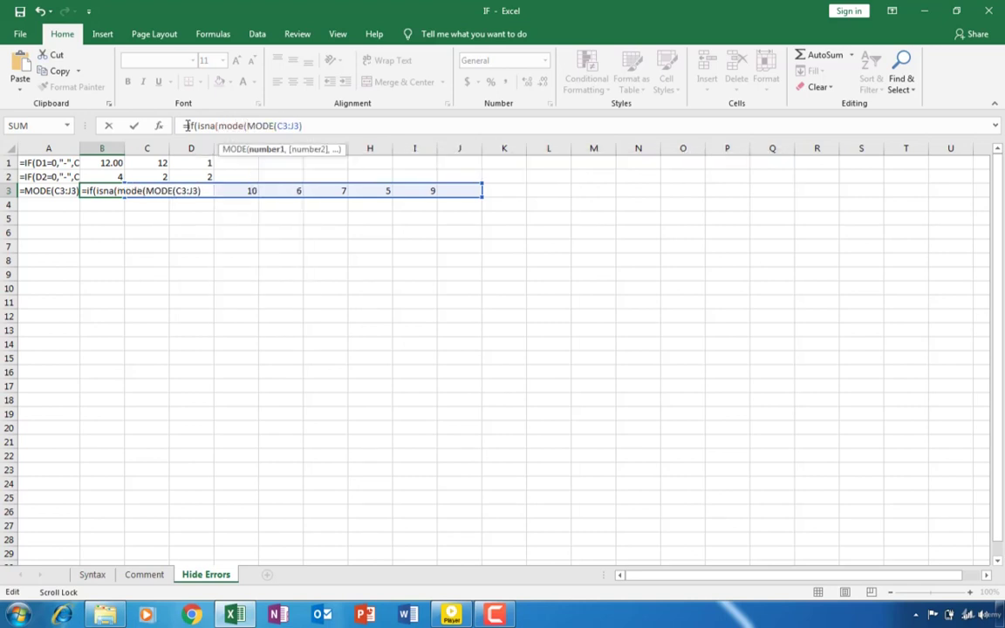
text(c3)
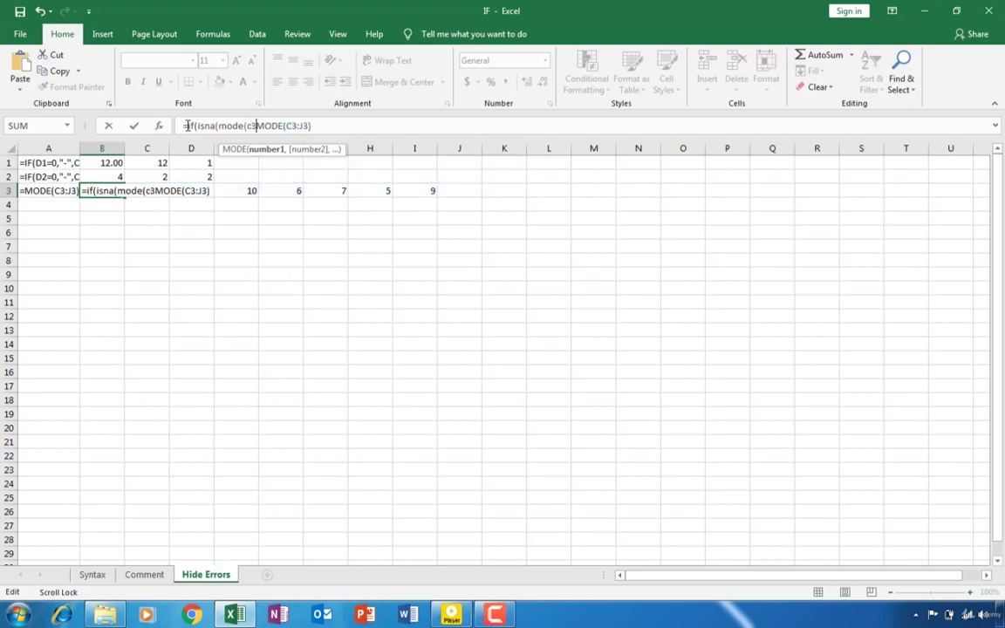
text(:)
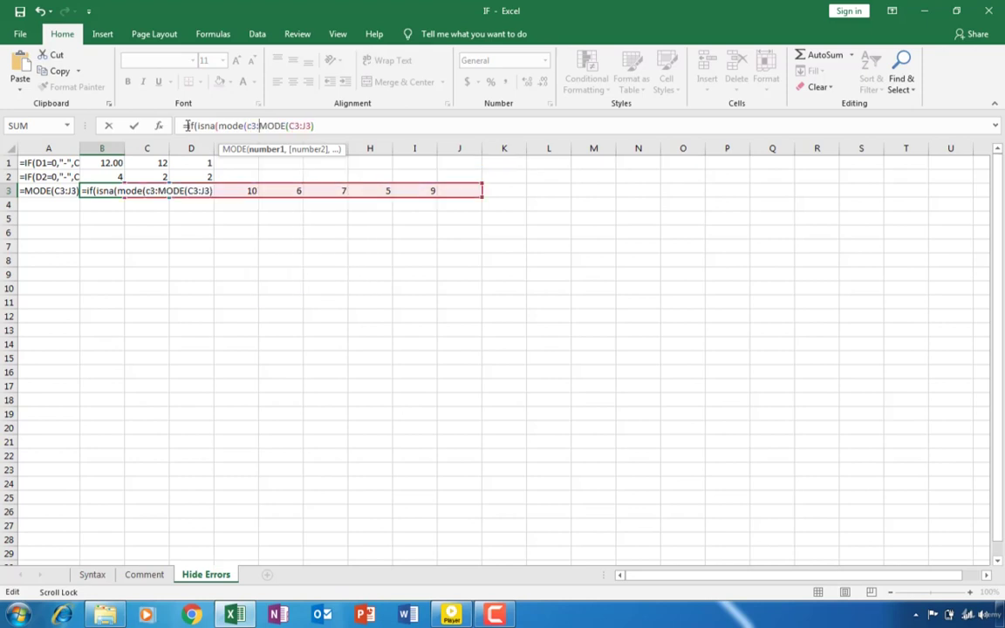
text(j3)
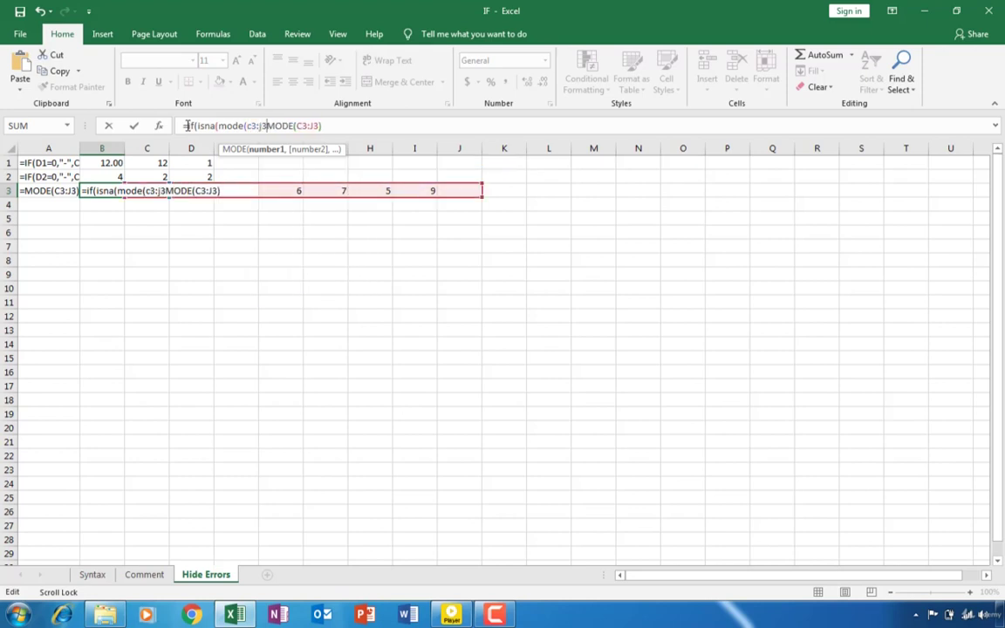
text()))
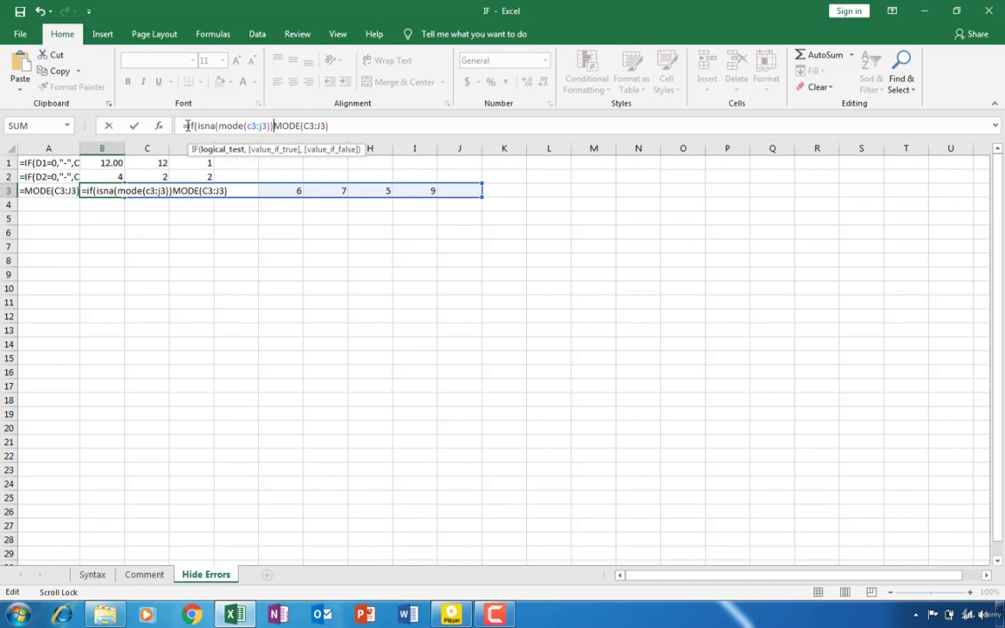
Complete the B3 formula as =IF(ISNA(MODE(C3:J3)),"-",MODE(C3:J3)), enter it and review it.
text(,")
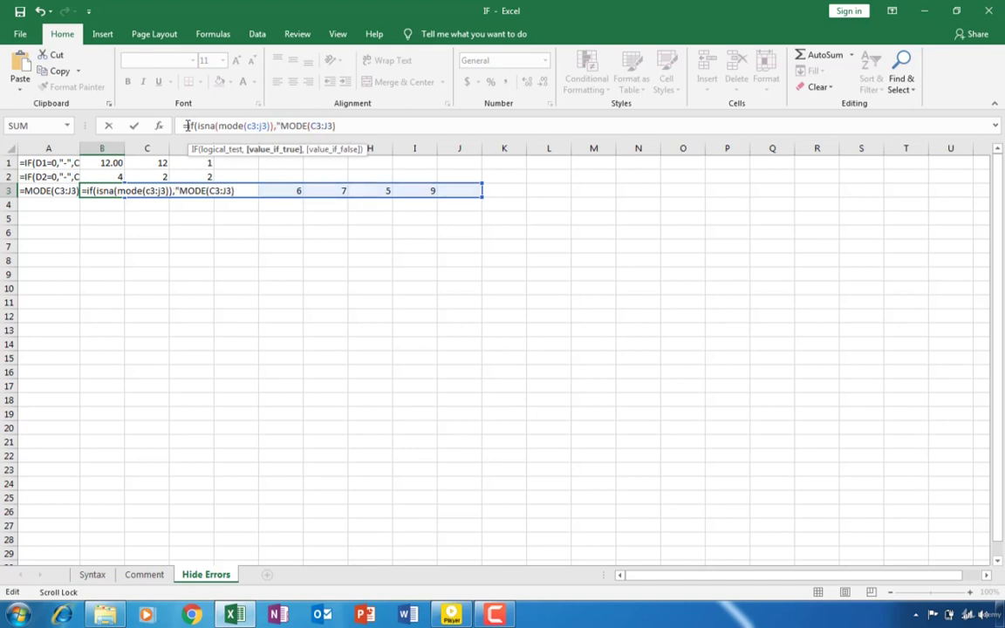
text(-",)
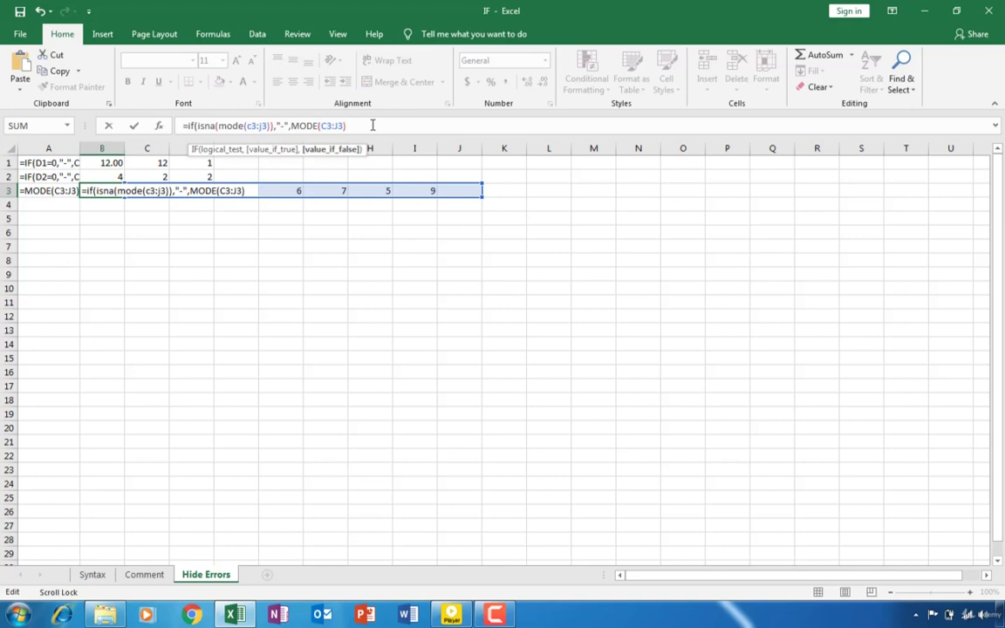
text())
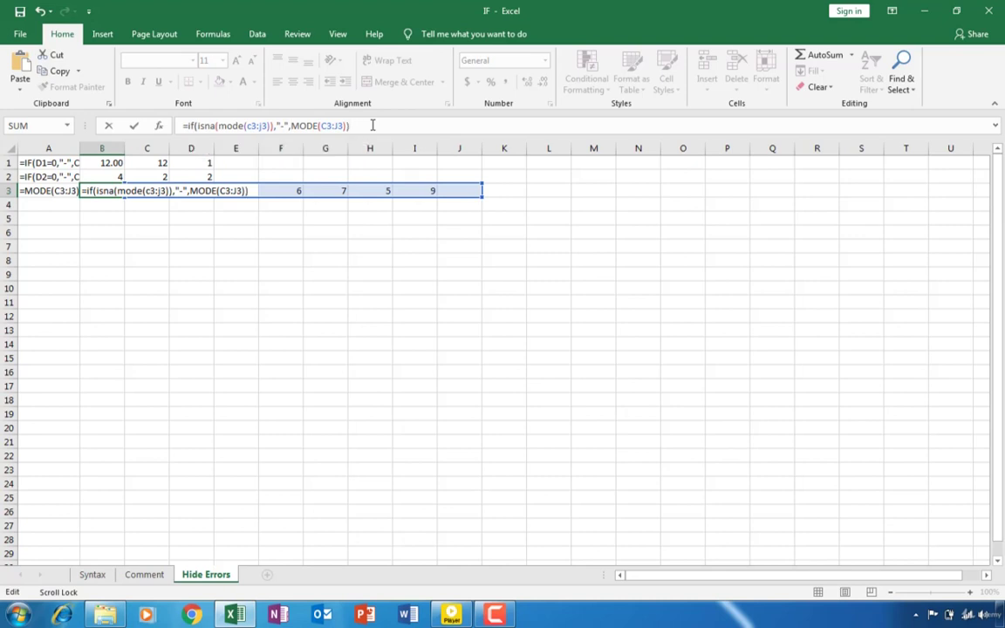
key(Return)
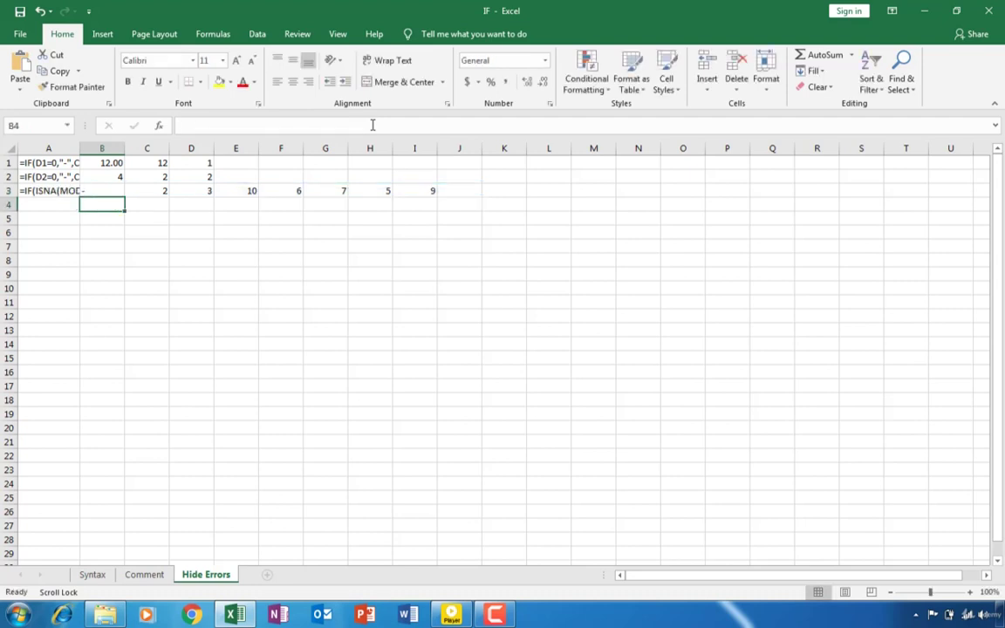
click(114, 188)
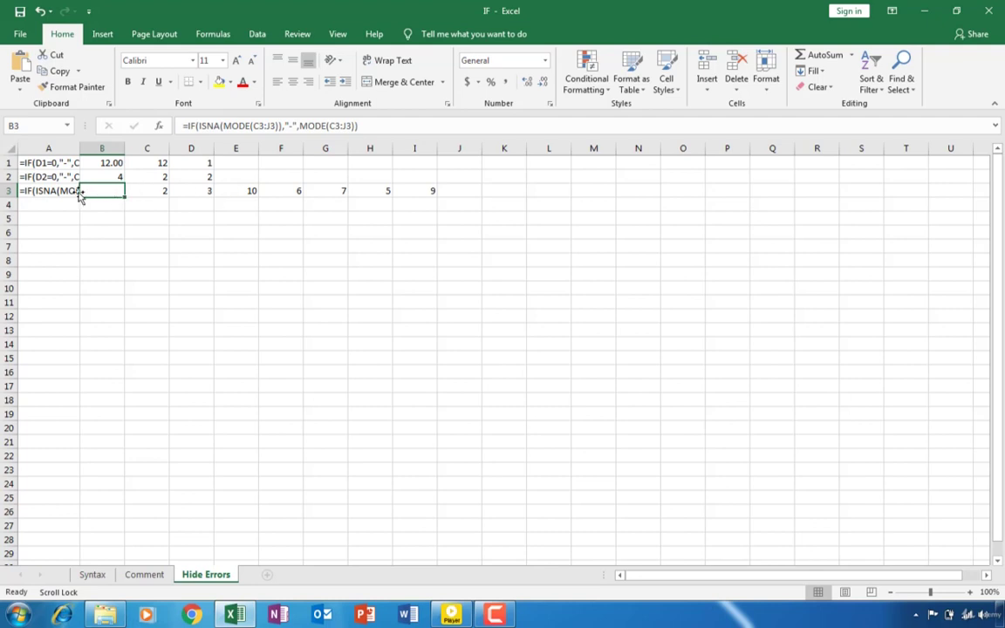
Replace the value in E3 with 2 and check the MODE formula's result in B3.
click(233, 191)
key(Delete)
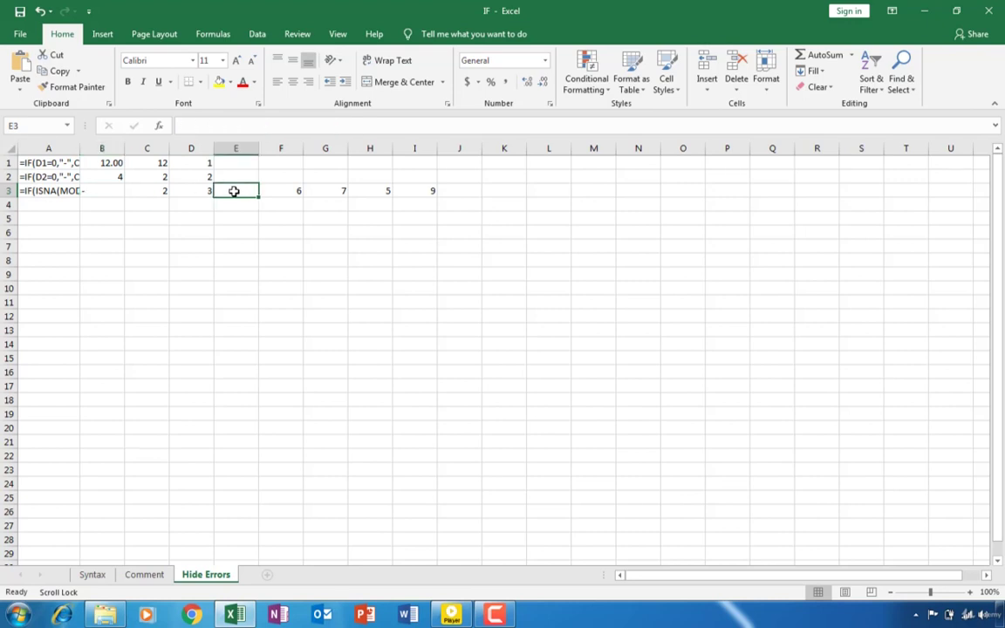
text(2)
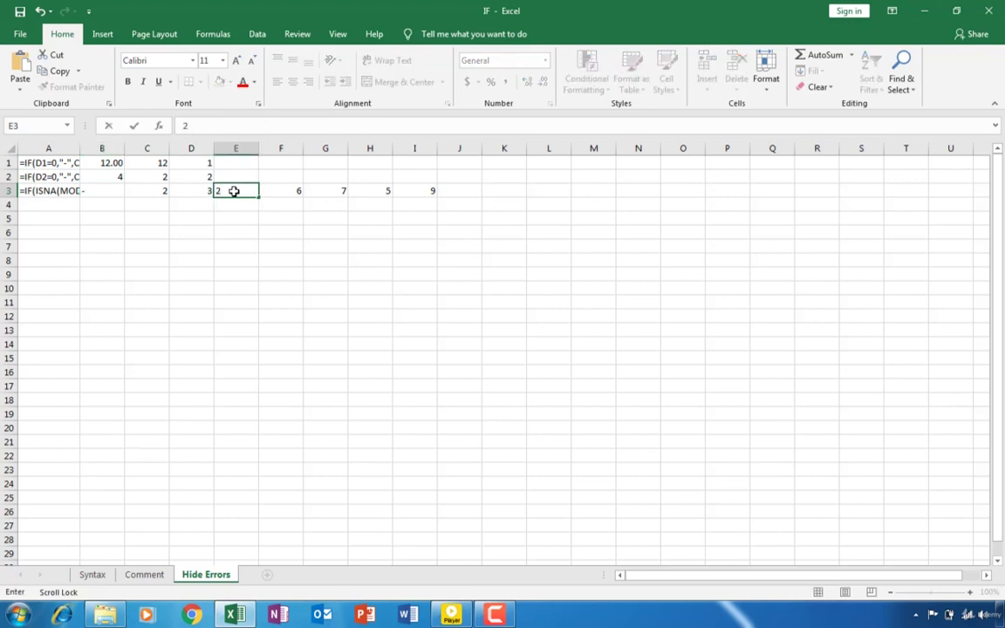
key(Return)
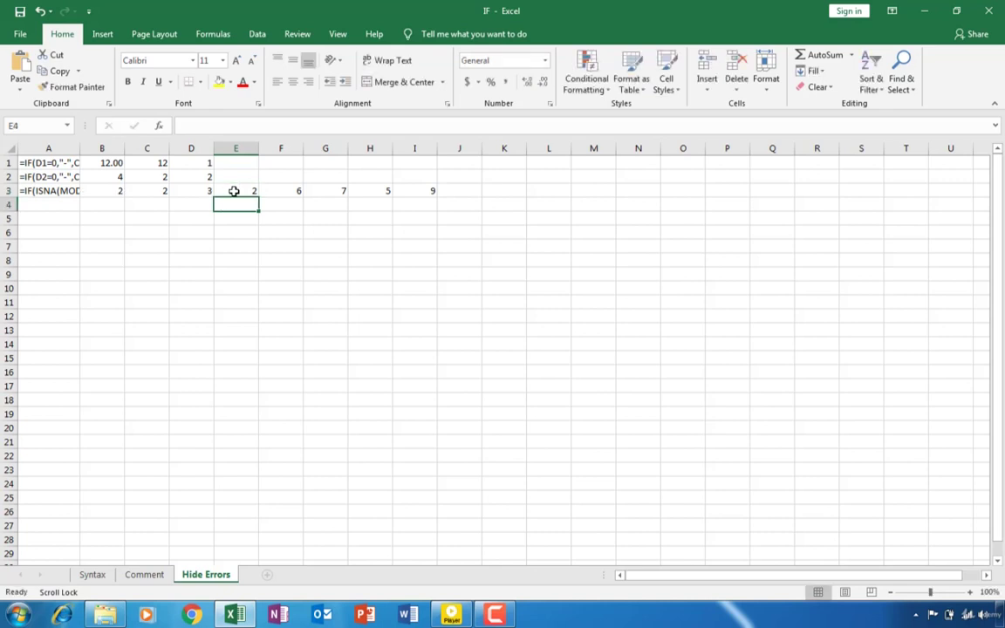
click(99, 191)
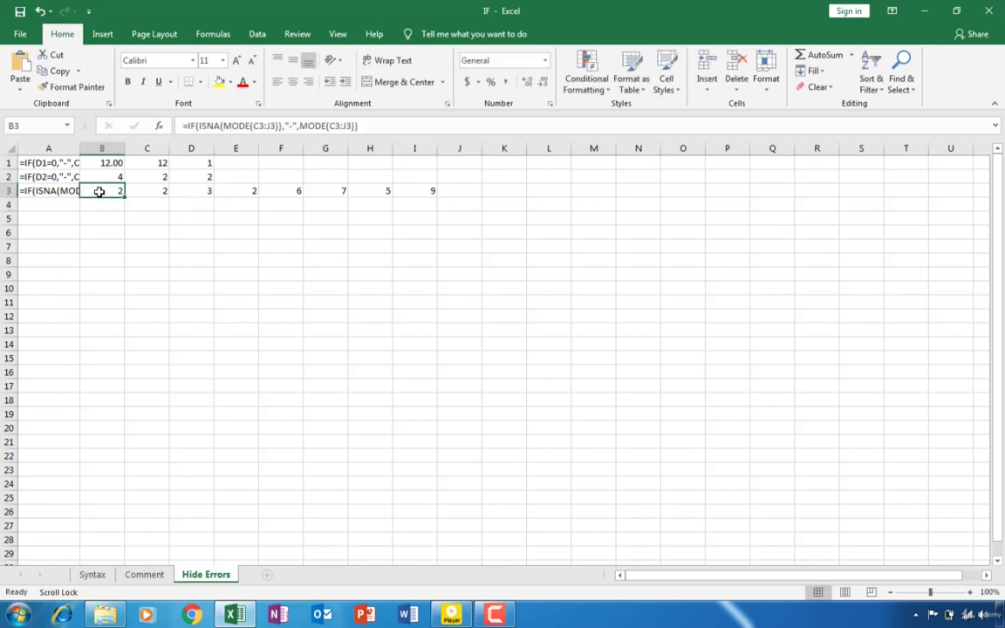
Set E3 in the MODE data to 10 and recheck the result in B3.
click(254, 192)
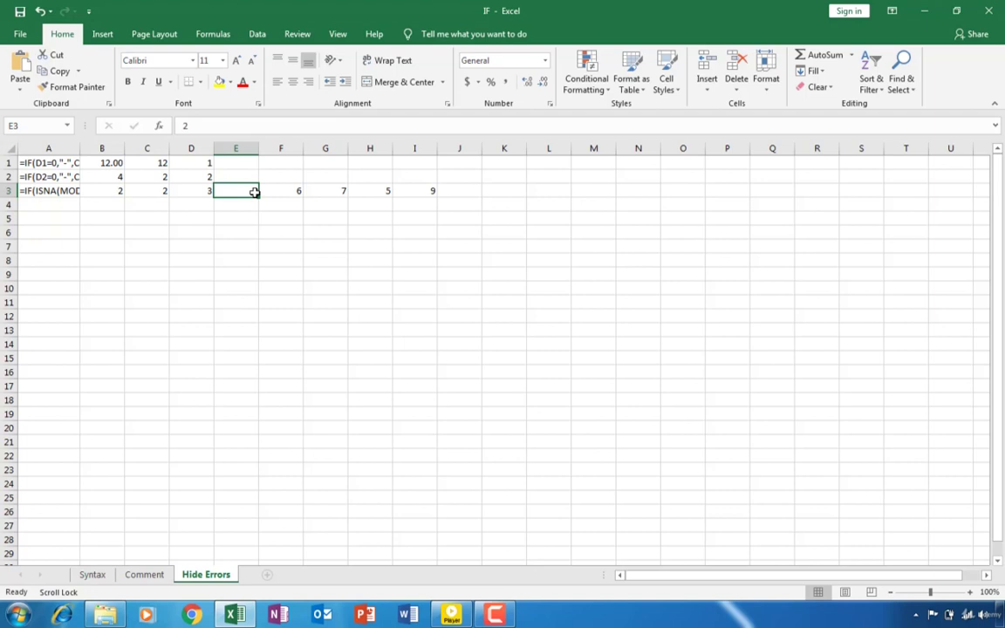
text(10)
key(Return)
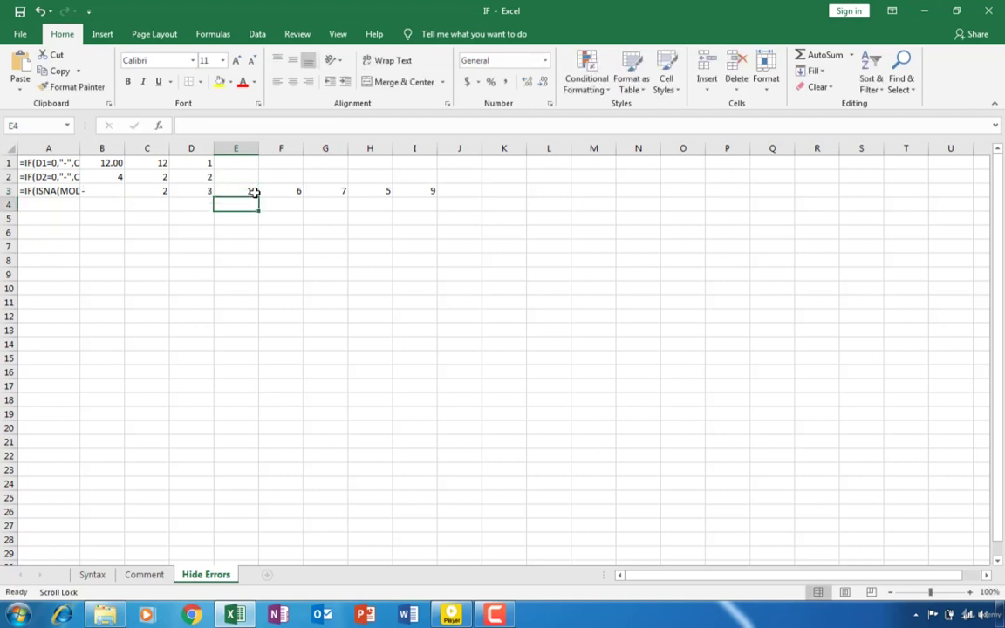
click(114, 188)
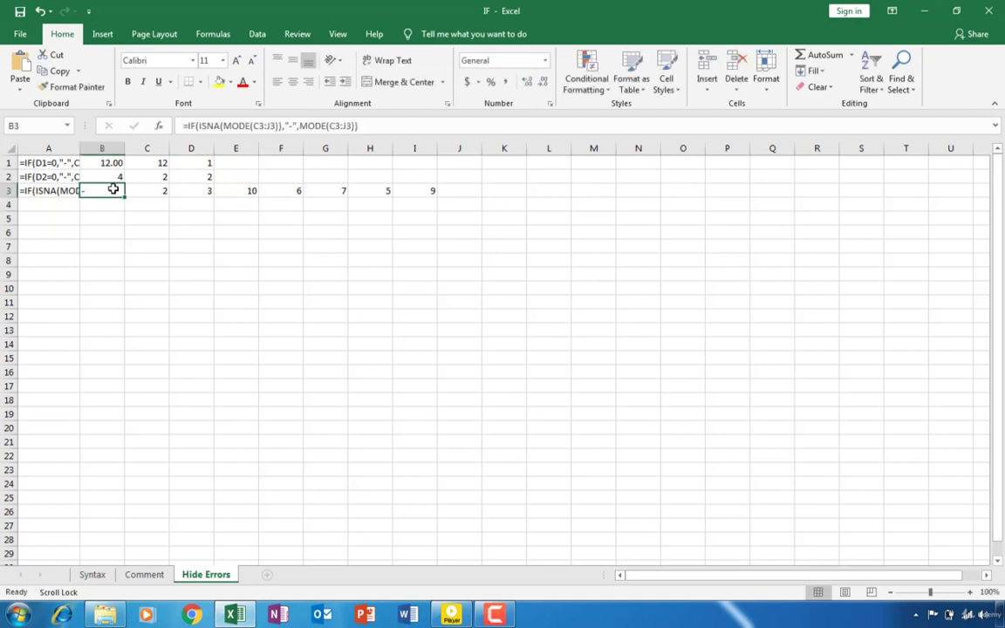